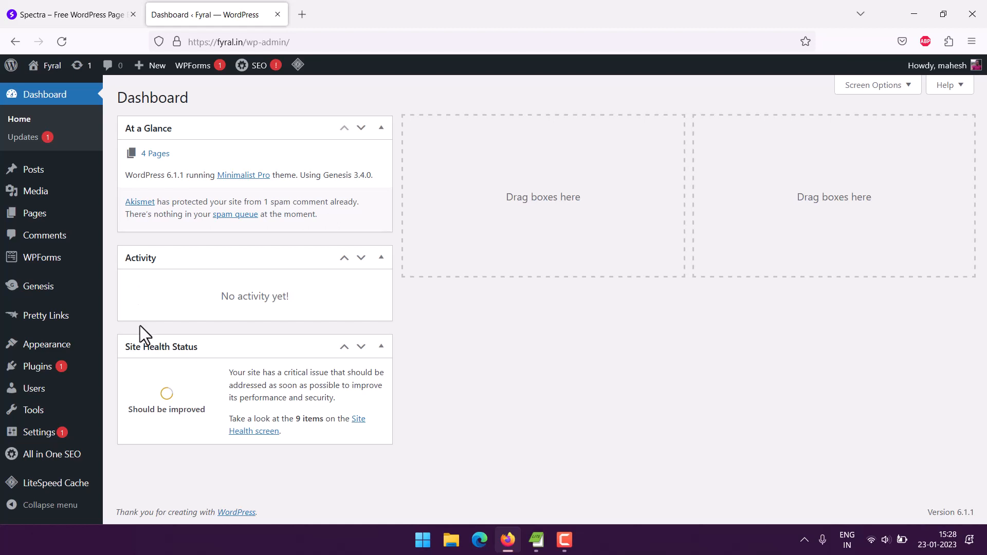
# Step: Search the plugin directory for "spectra" and update the Spectra – WordPress Gutenberg Blocks plugin
pyautogui.moveTo(45, 375)
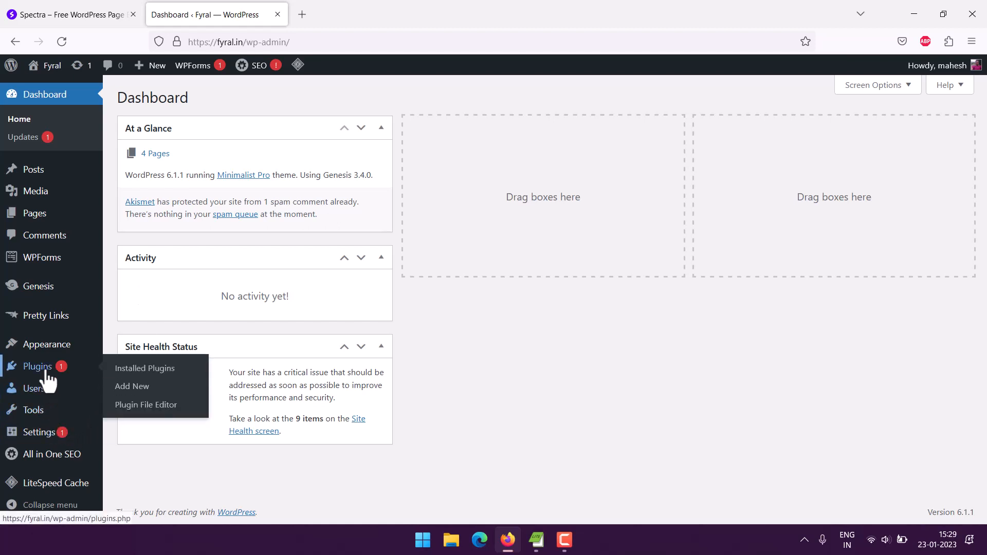
pyautogui.click(132, 386)
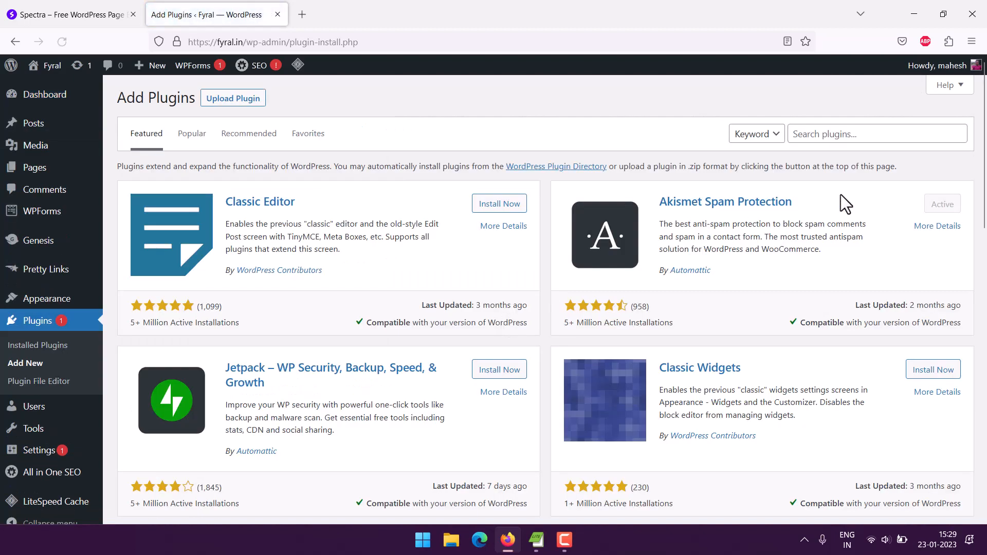
pyautogui.click(852, 135)
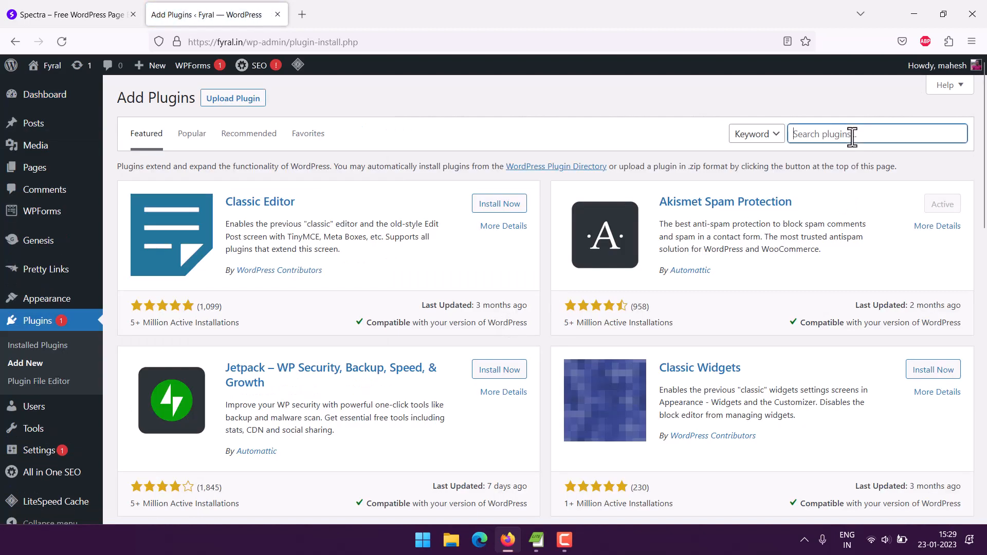
pyautogui.write('sp')
pyautogui.press('BackSpace')
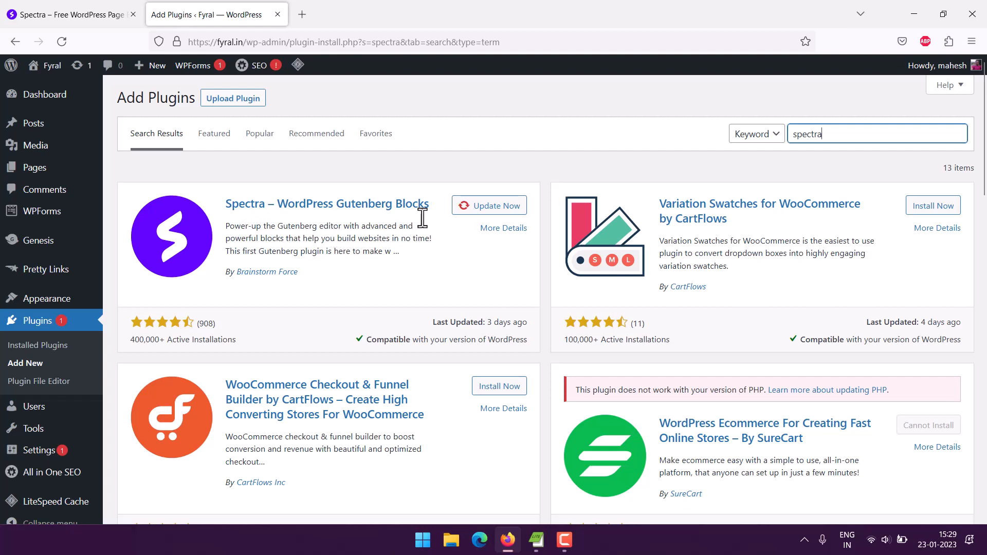
pyautogui.click(477, 206)
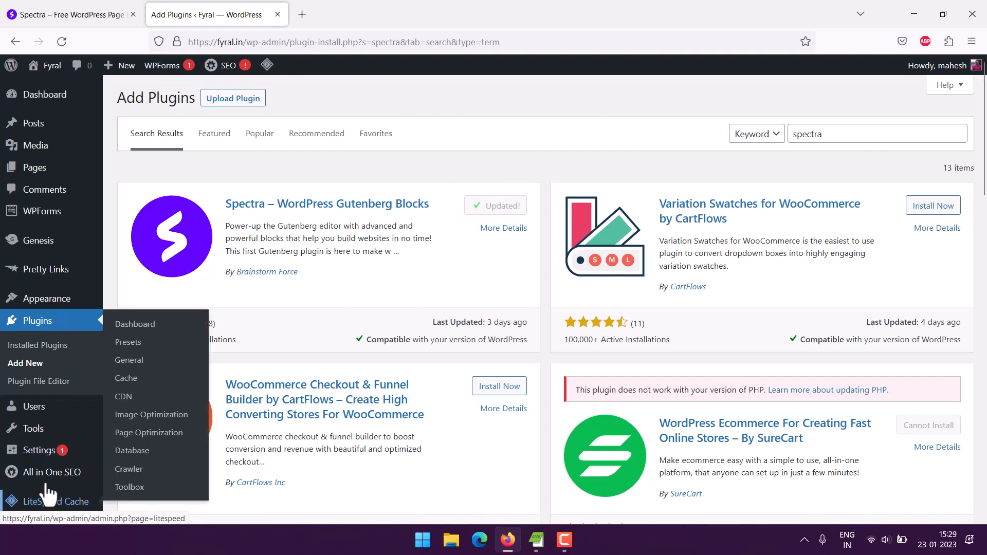
# Step: Open the Spectra plugin's settings and look through its blocks and extensions, including Table of Contents
pyautogui.moveTo(103, 447)
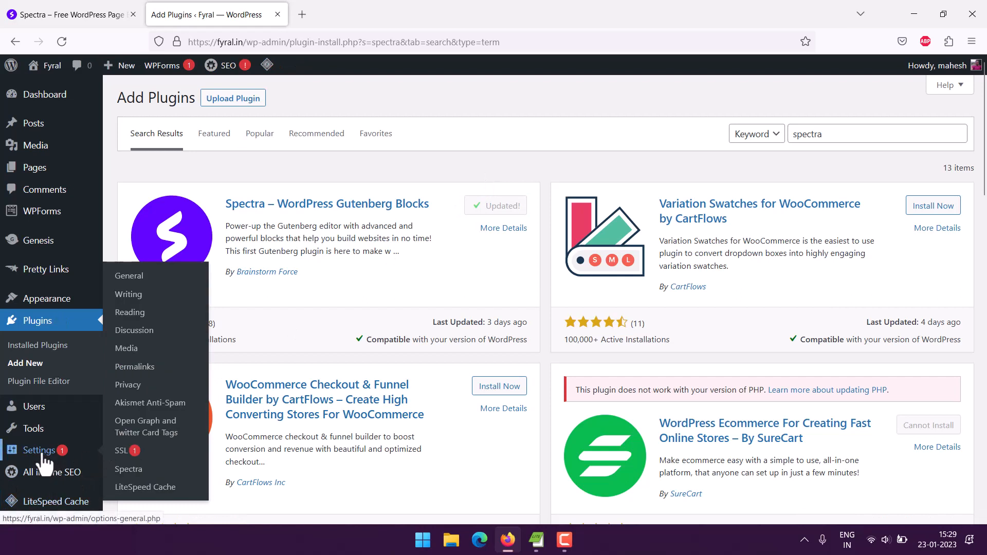
pyautogui.click(127, 470)
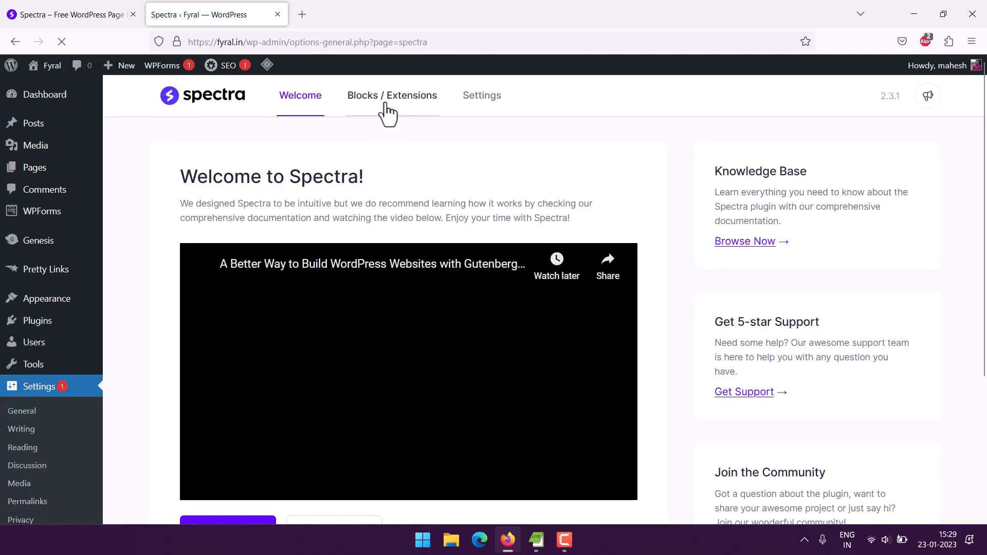
pyautogui.click(387, 101)
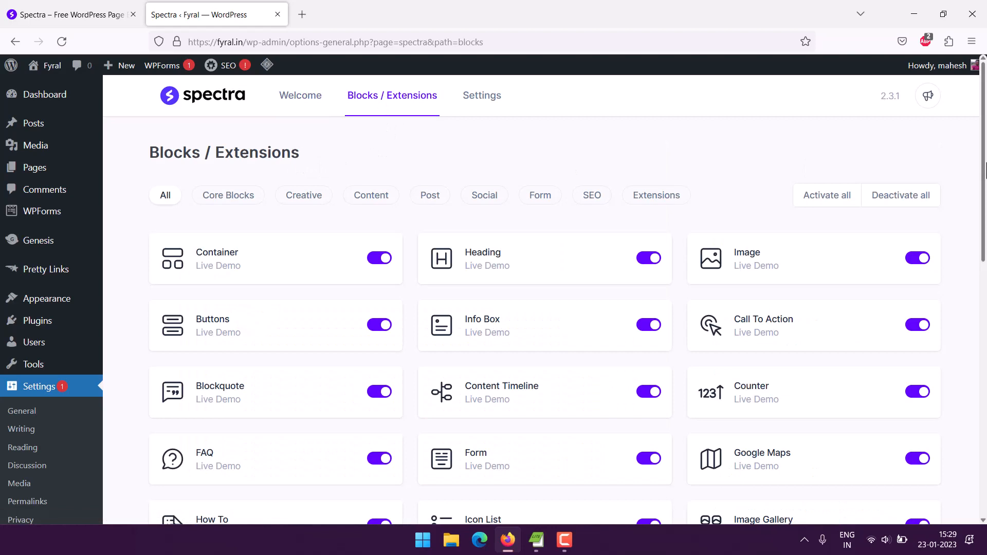
pyautogui.scroll(-10, 986, 170)
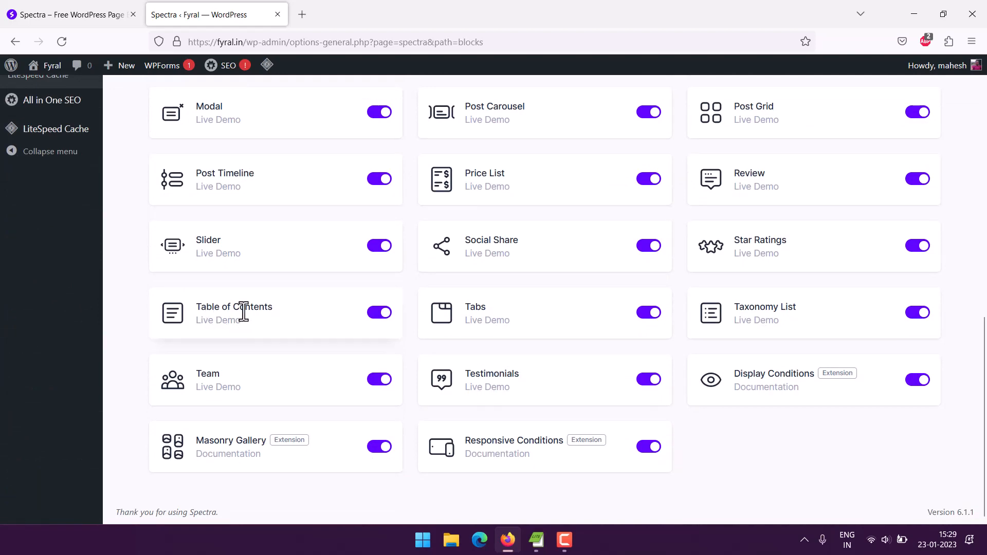
pyautogui.scroll(1, 58, 213)
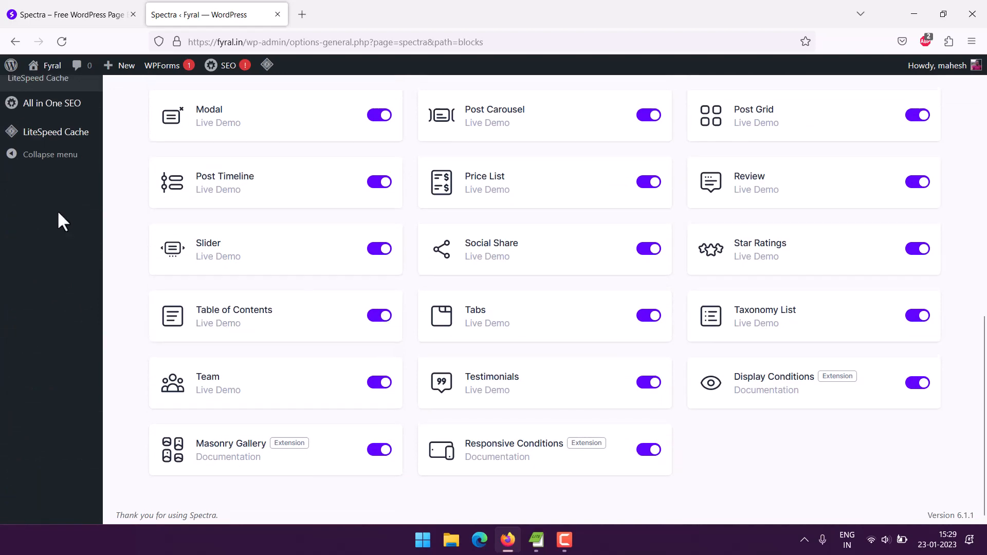
pyautogui.scroll(10, 57, 210)
# Step: Open the Sample page for editing and look over its headings and paragraphs
pyautogui.moveTo(38, 170)
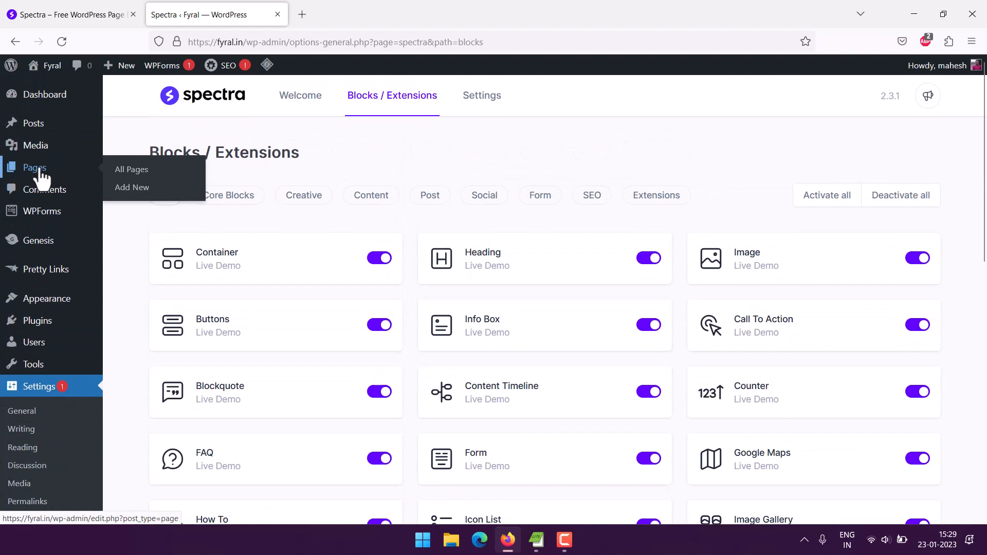
pyautogui.click(135, 171)
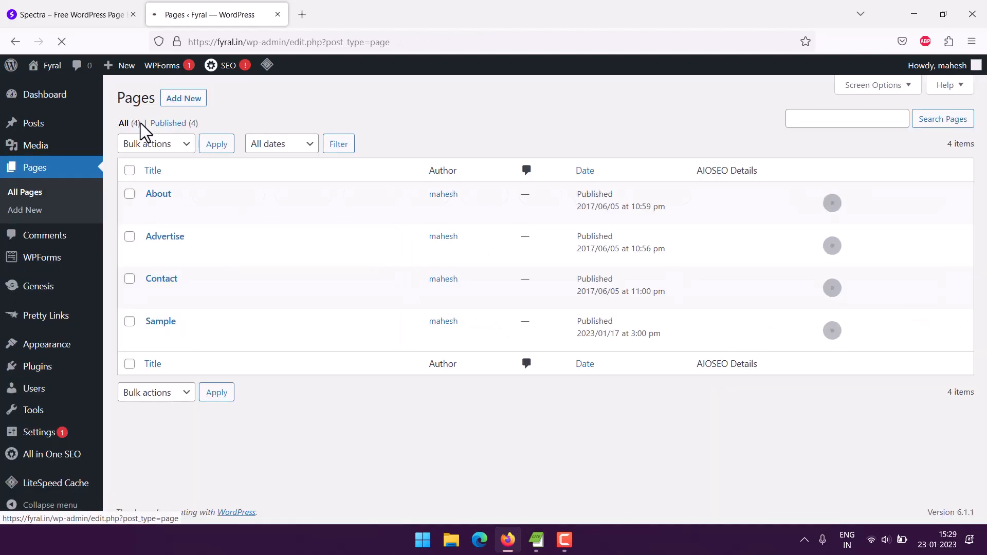
pyautogui.click(152, 435)
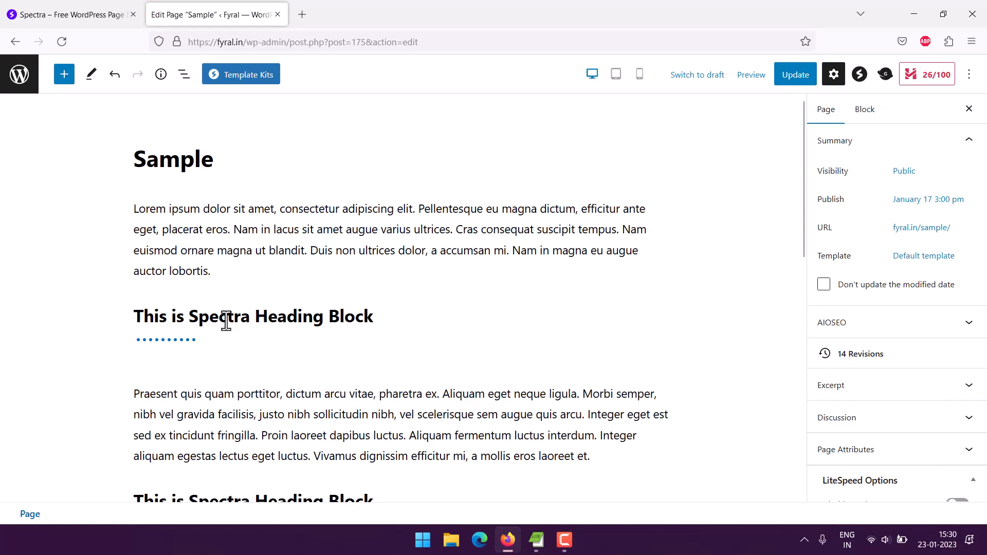
pyautogui.scroll(-4, 430, 304)
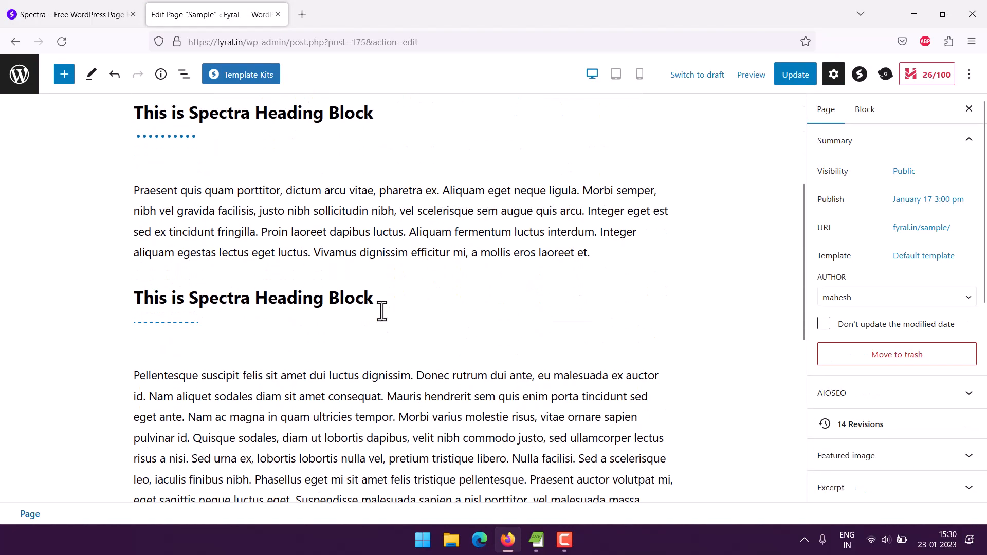
pyautogui.scroll(-8, 502, 332)
pyautogui.scroll(12, 502, 329)
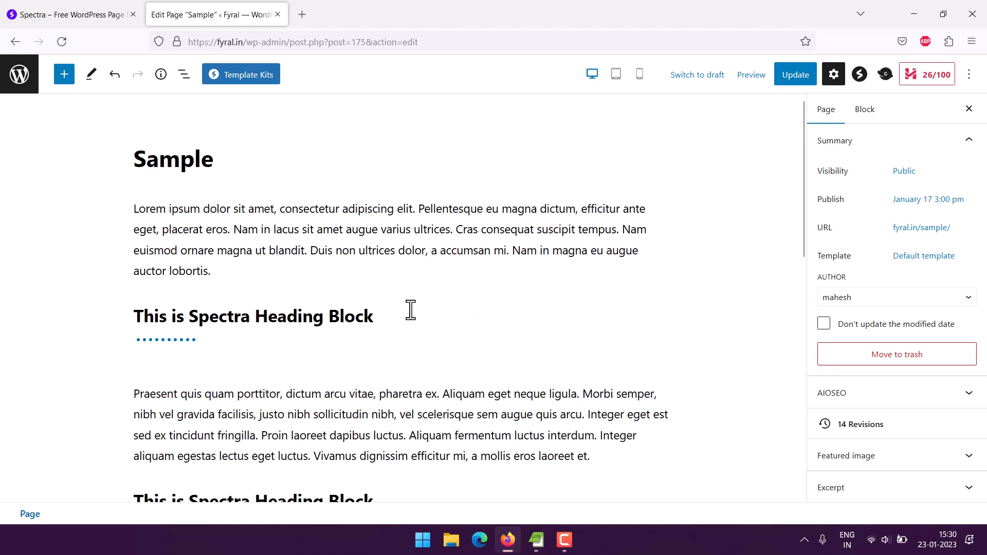
# Step: Add an empty block between the Sample page title and the first Lorem ipsum paragraph
pyautogui.click(137, 211)
pyautogui.press('Return')
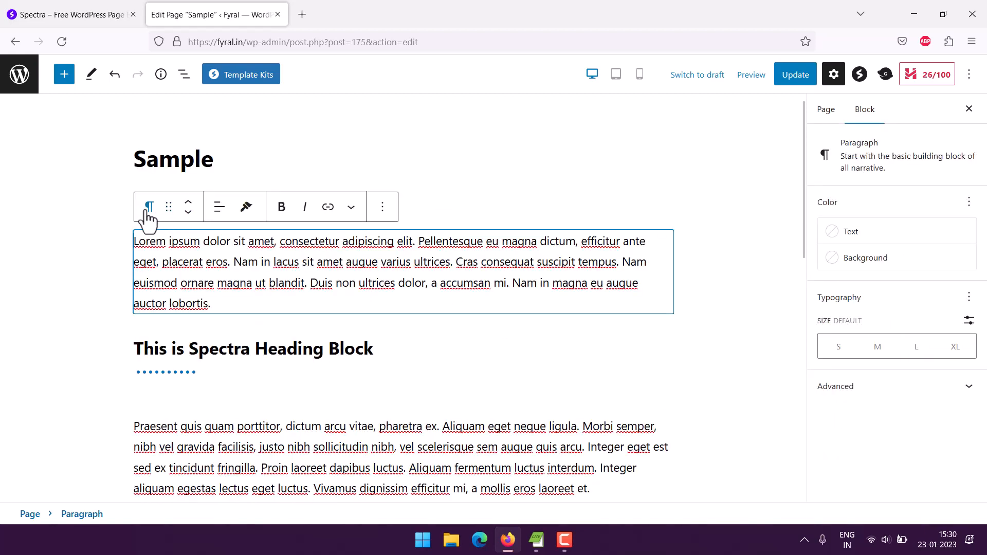
pyautogui.click(116, 204)
pyautogui.click(154, 208)
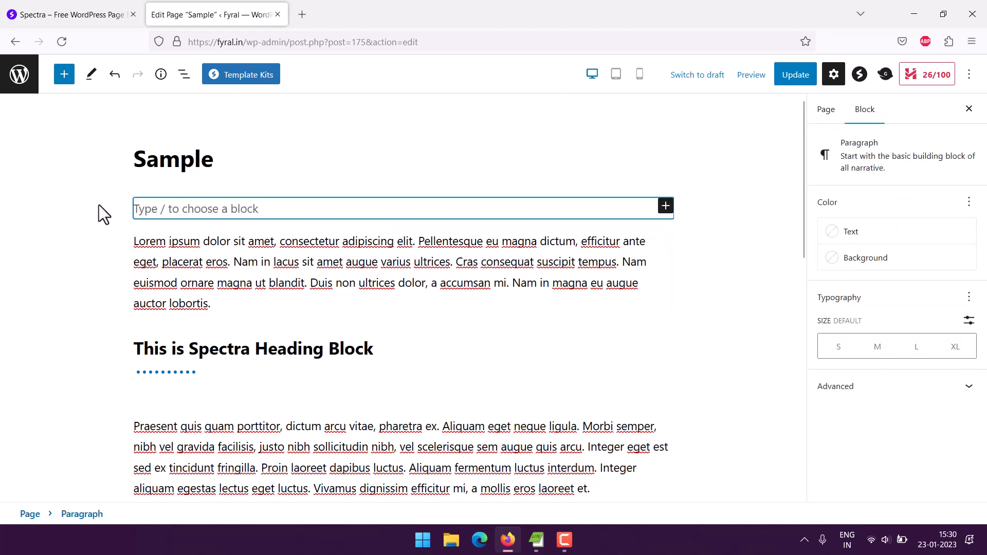
# Step: Insert Spectra's Table Of Contents block into the empty block under the page title, then deselect it
pyautogui.click(665, 205)
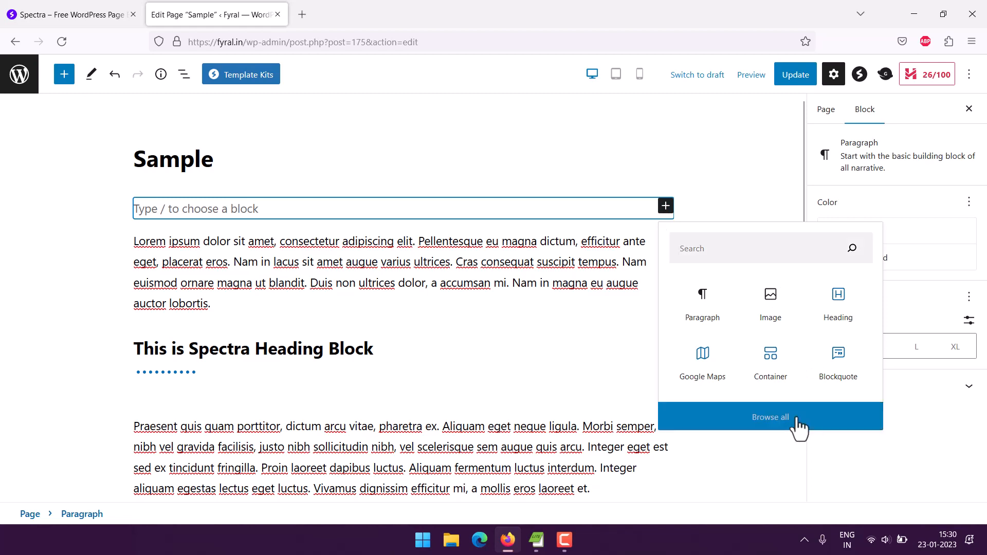
pyautogui.click(798, 423)
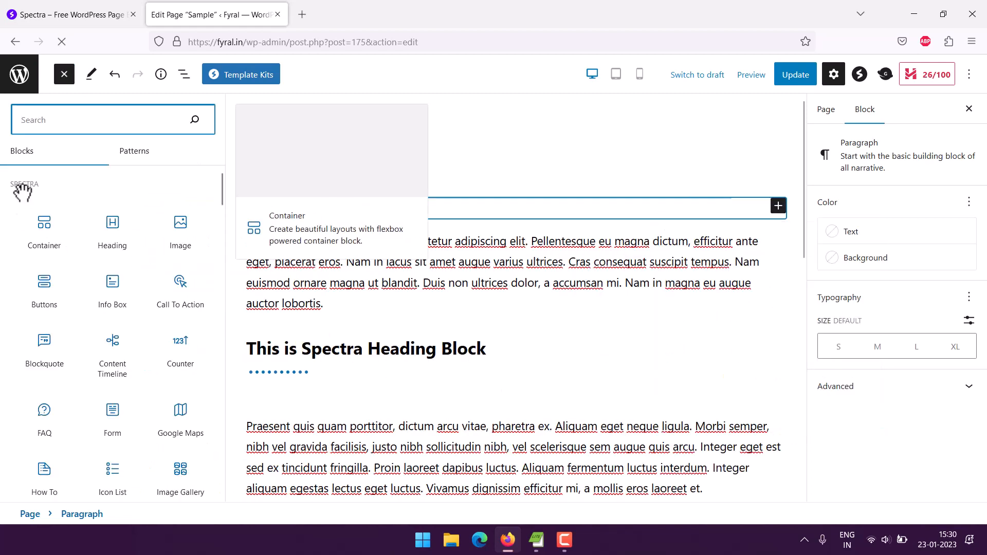
pyautogui.scroll(-6, 169, 218)
pyautogui.scroll(-3, 173, 229)
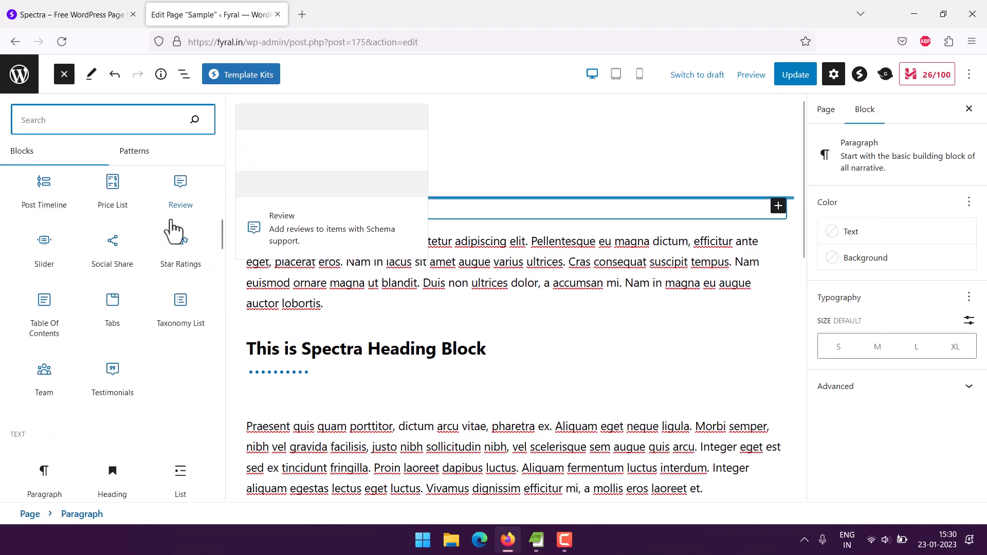
pyautogui.moveTo(53, 335)
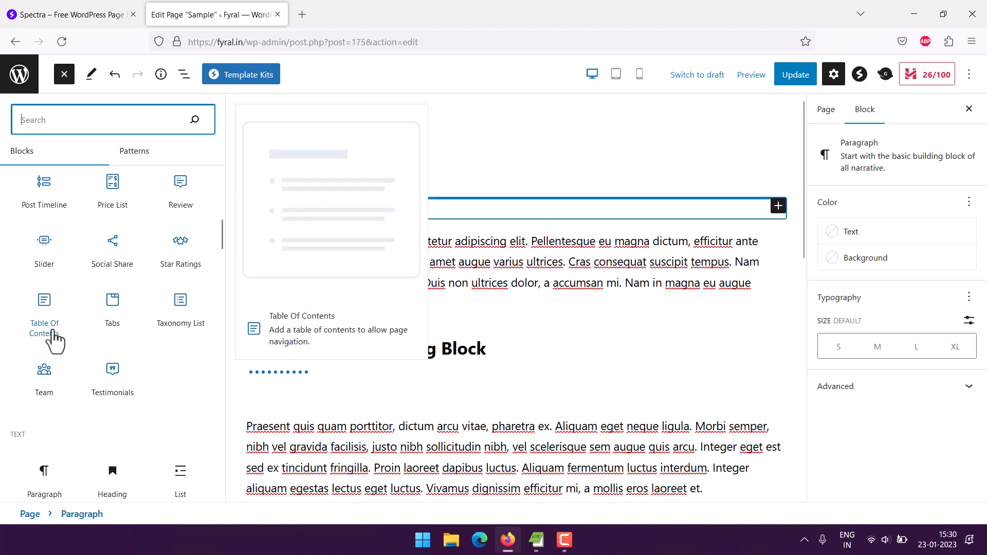
pyautogui.click(53, 337)
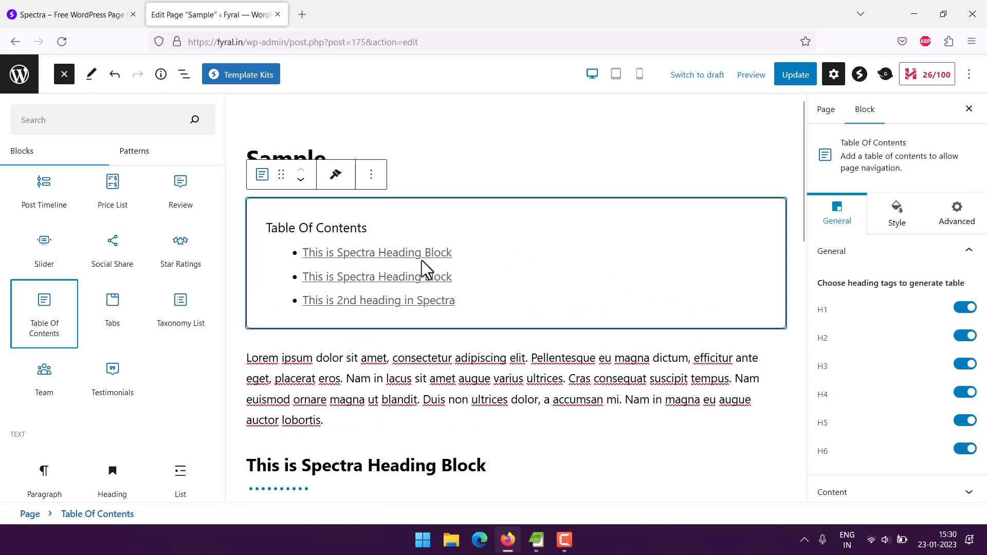
pyautogui.click(321, 380)
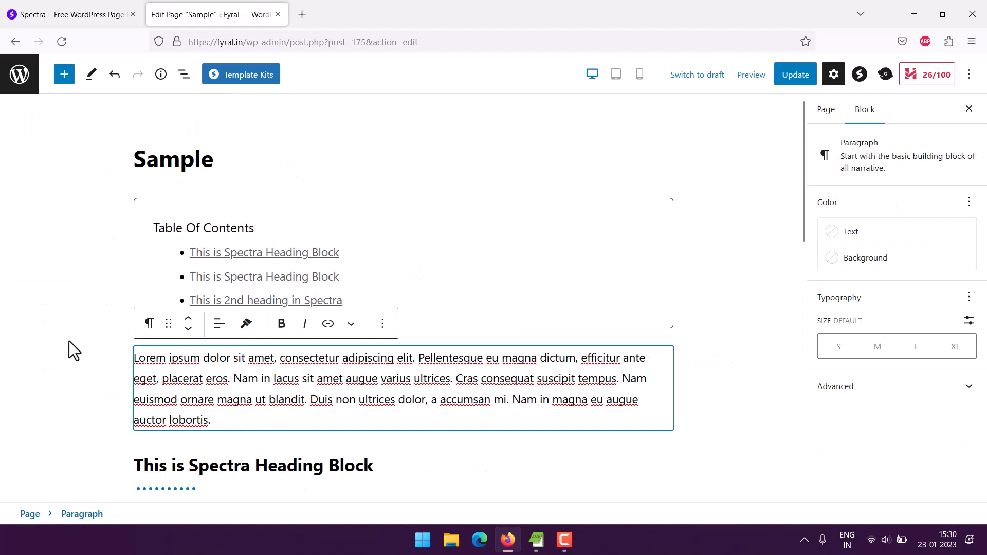
pyautogui.click(72, 339)
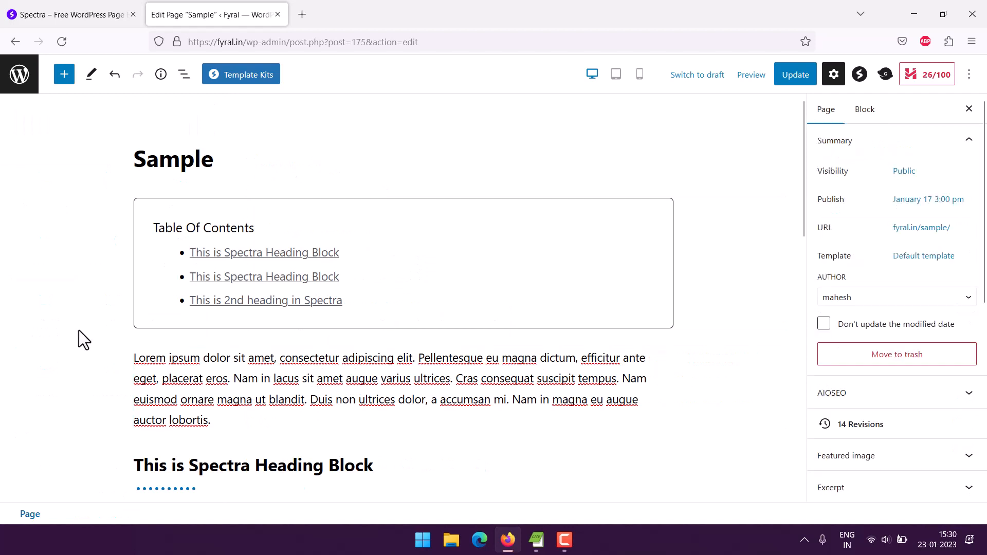
# Step: Change the last heading's text to "This is 3rd heading in Spectra"
pyautogui.scroll(-1, 79, 330)
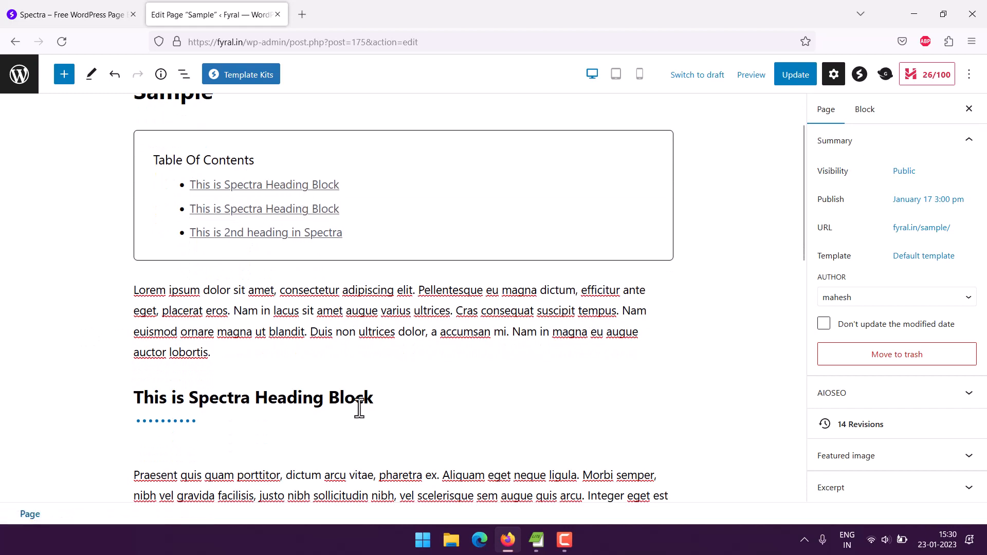
pyautogui.scroll(-4, 403, 395)
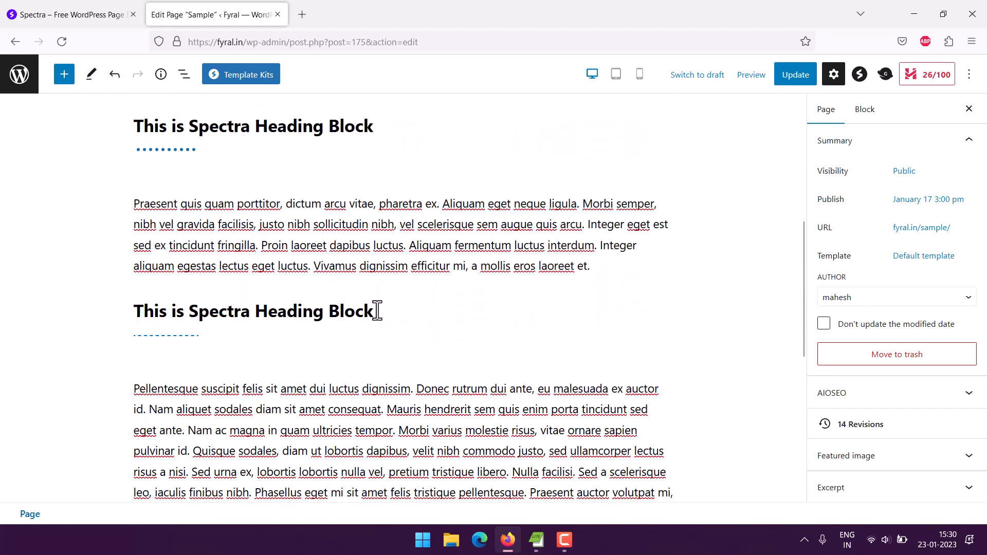
pyautogui.scroll(-3, 377, 311)
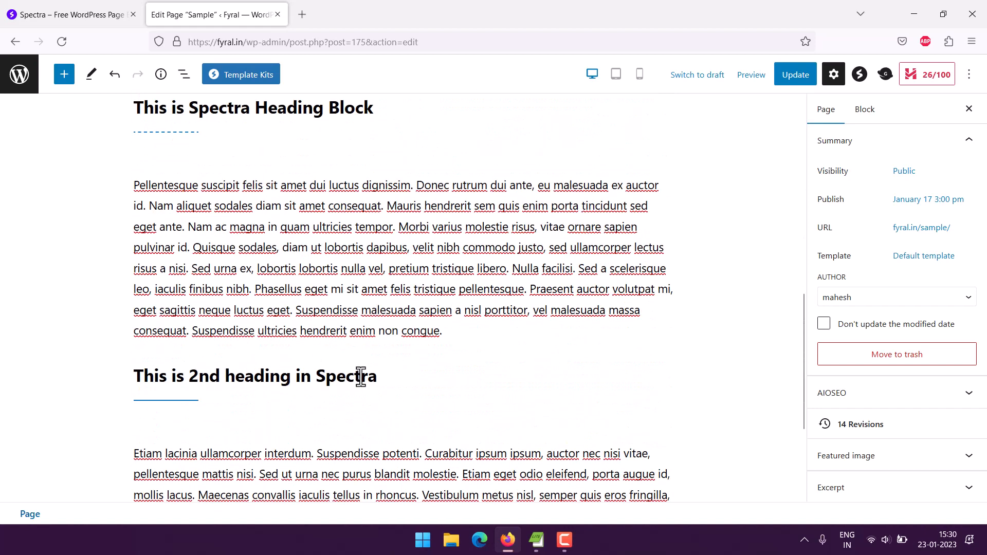
pyautogui.scroll(1, 430, 371)
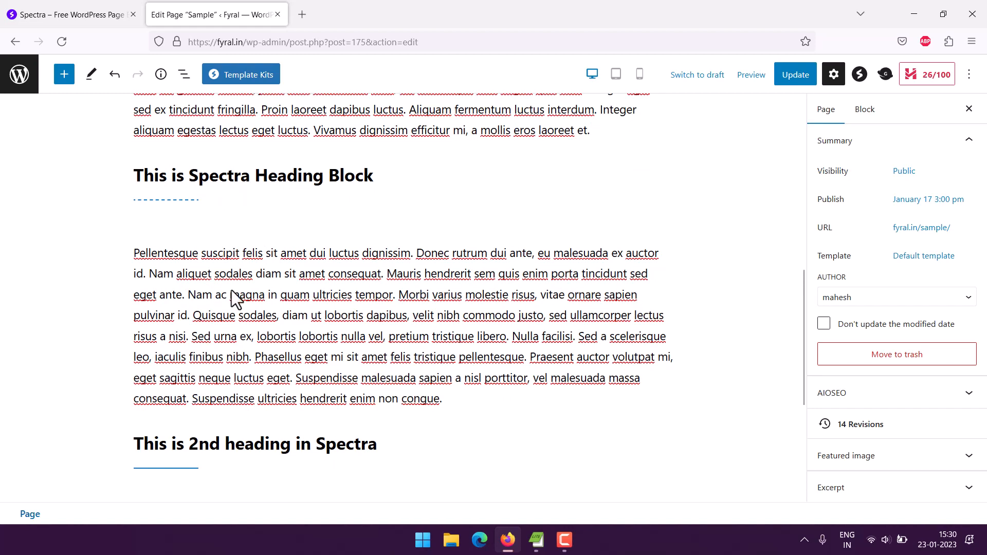
pyautogui.doubleClick(194, 445)
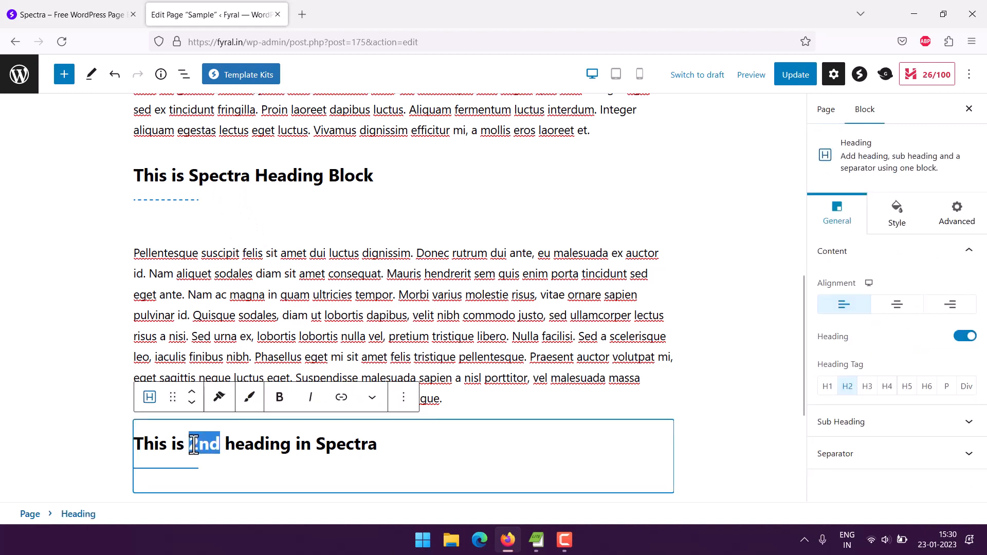
pyautogui.write('3rd')
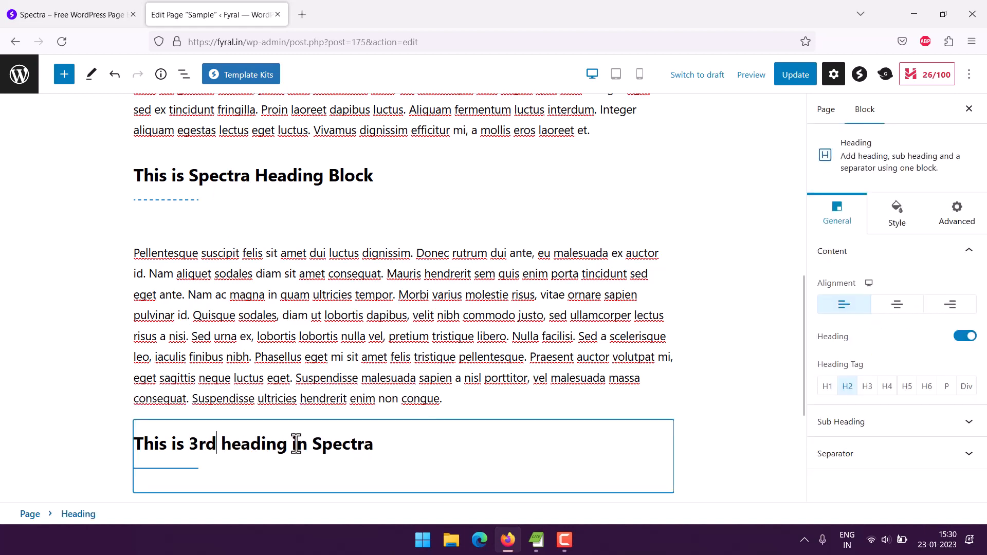
# Step: Rename the middle heading "This is 2nd Spectra Heading Block" and the first heading "This is 1st Spectra Heading Block"
pyautogui.click(191, 177)
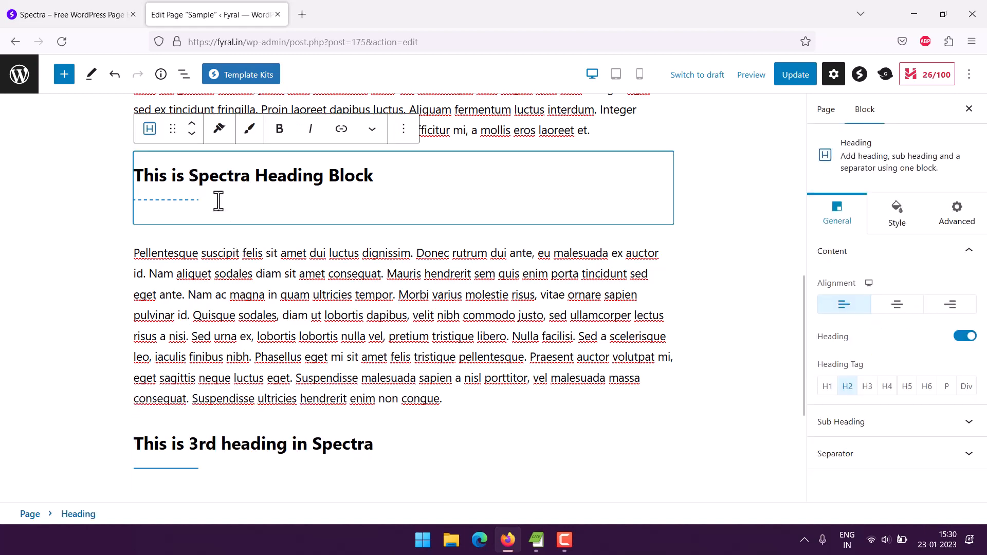
pyautogui.write('2nd')
pyautogui.scroll(4, 218, 200)
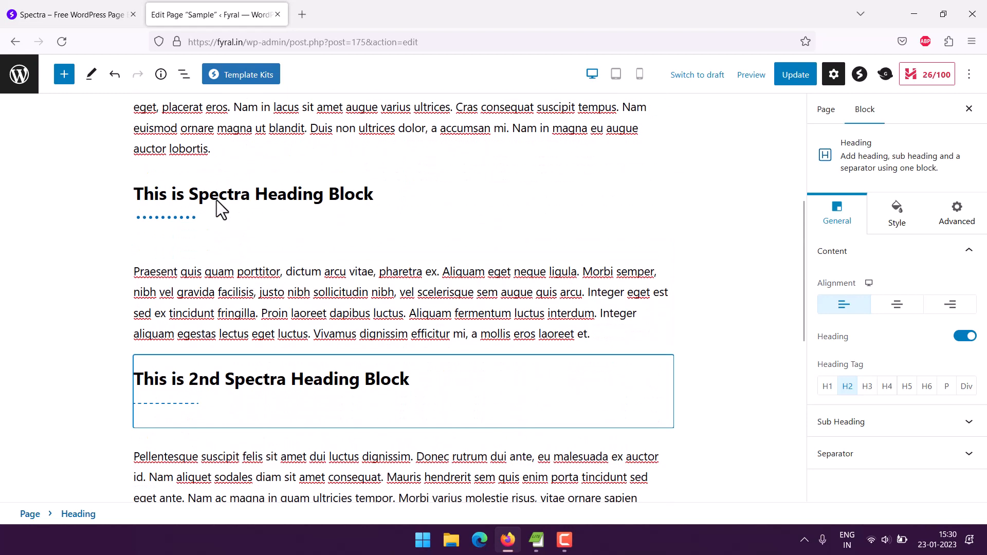
pyautogui.click(196, 202)
pyautogui.write('1s')
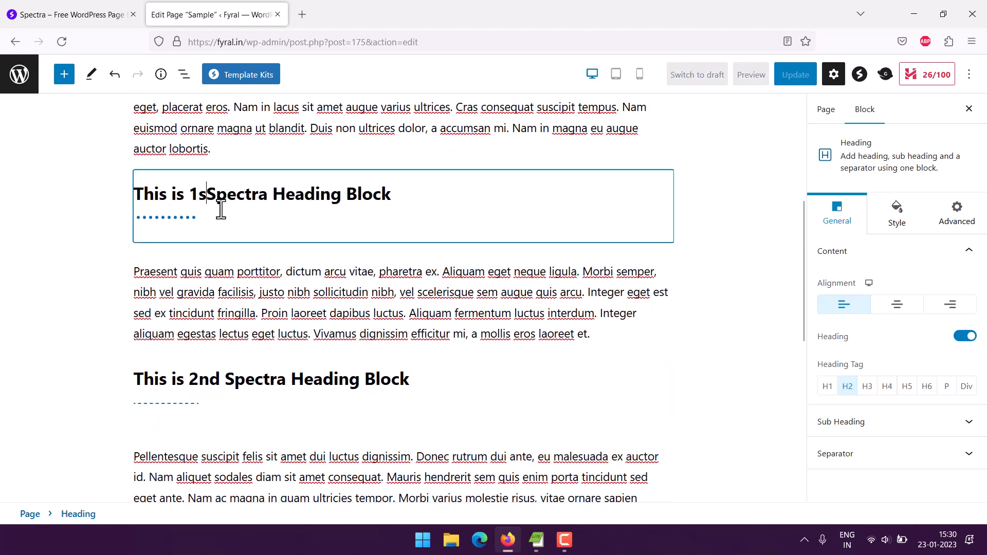
pyautogui.write('t')
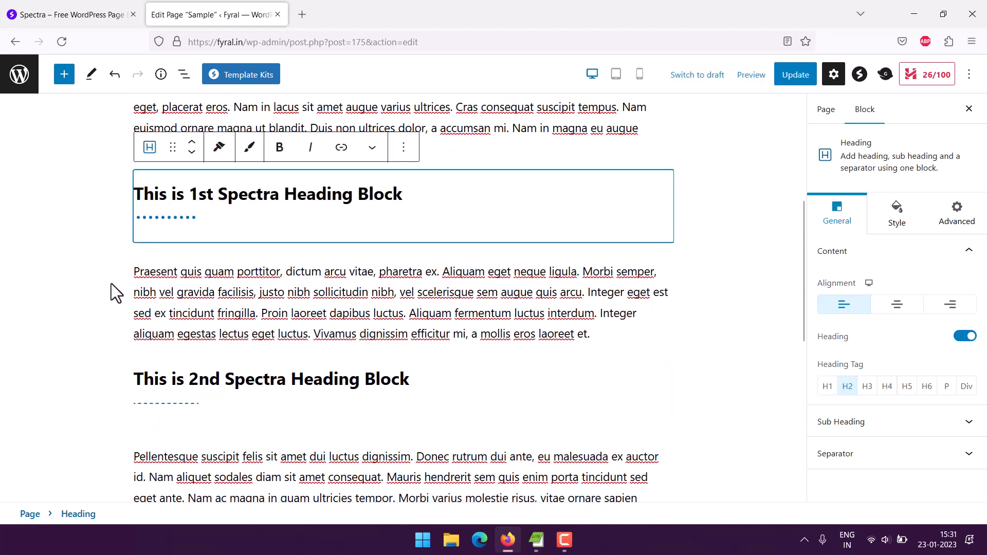
pyautogui.click(109, 281)
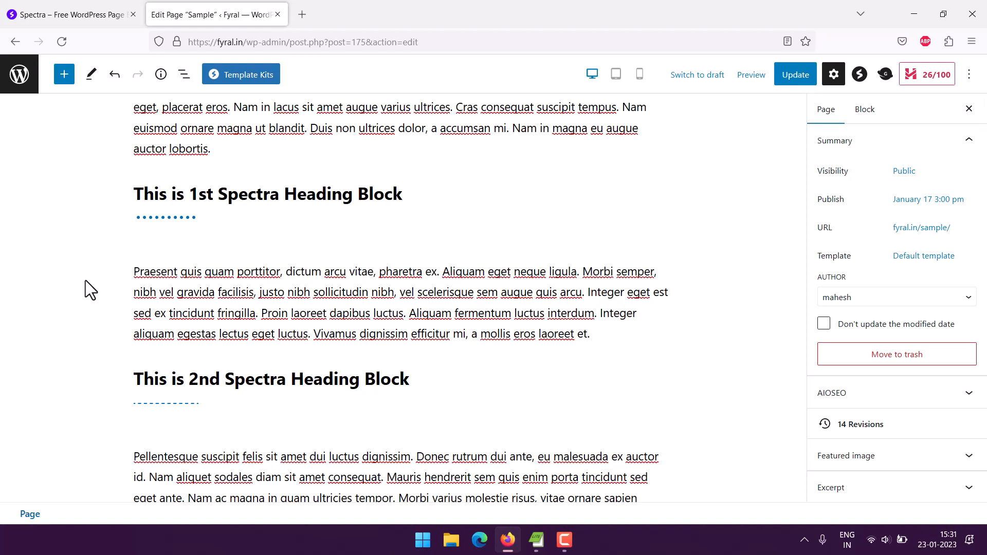
# Step: Select the Table Of Contents block and examine its heading tag, content alignment, marker, separator and scroll settings
pyautogui.scroll(4, 91, 279)
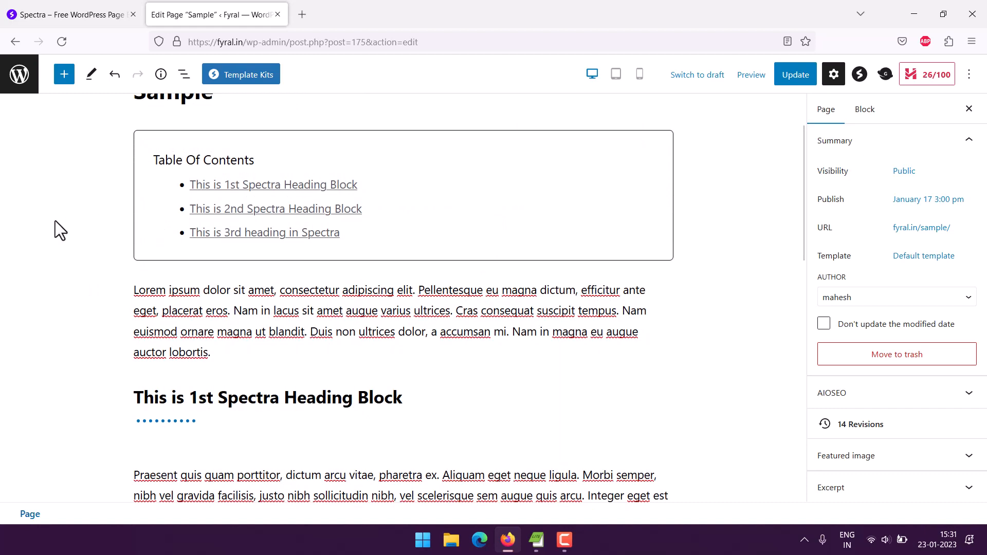
pyautogui.scroll(2, 55, 220)
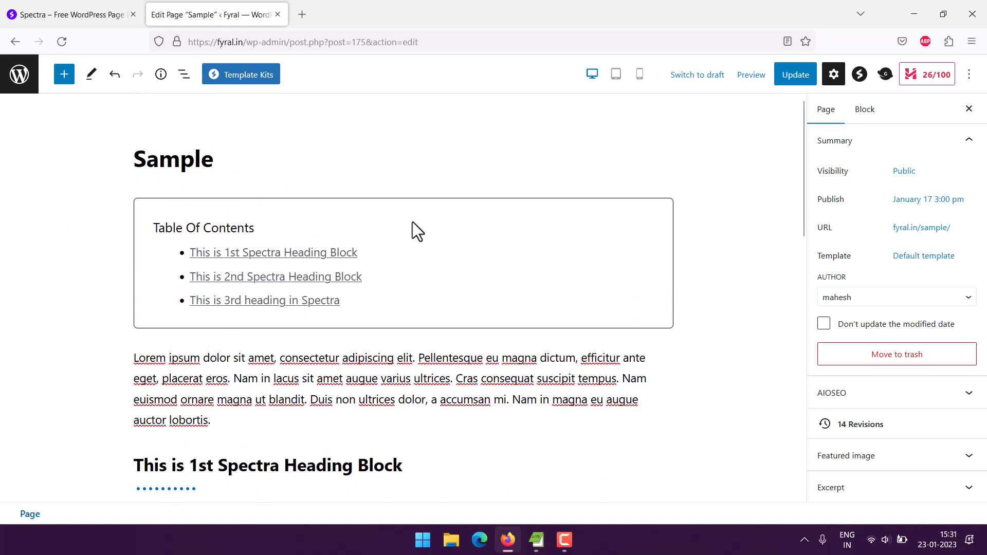
pyautogui.click(114, 239)
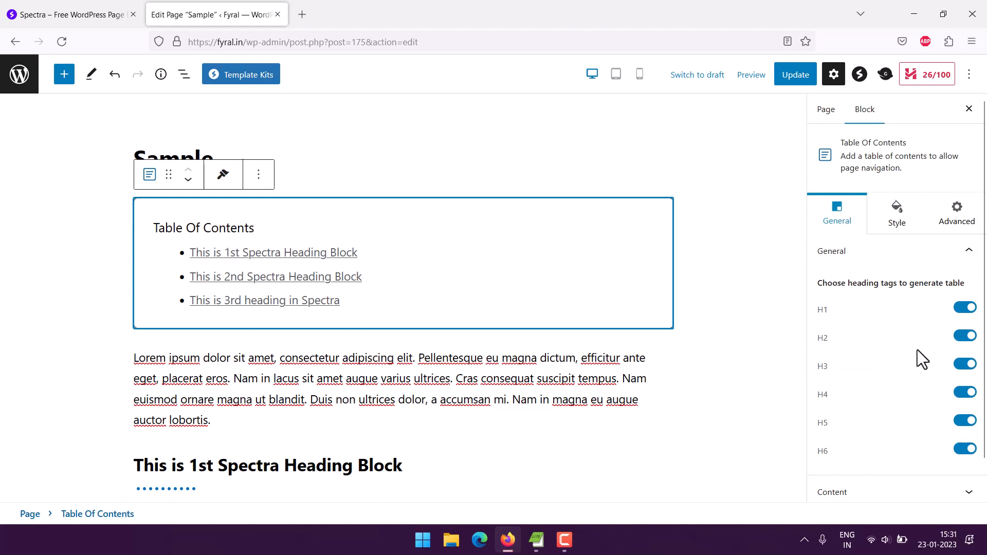
pyautogui.scroll(-1, 918, 350)
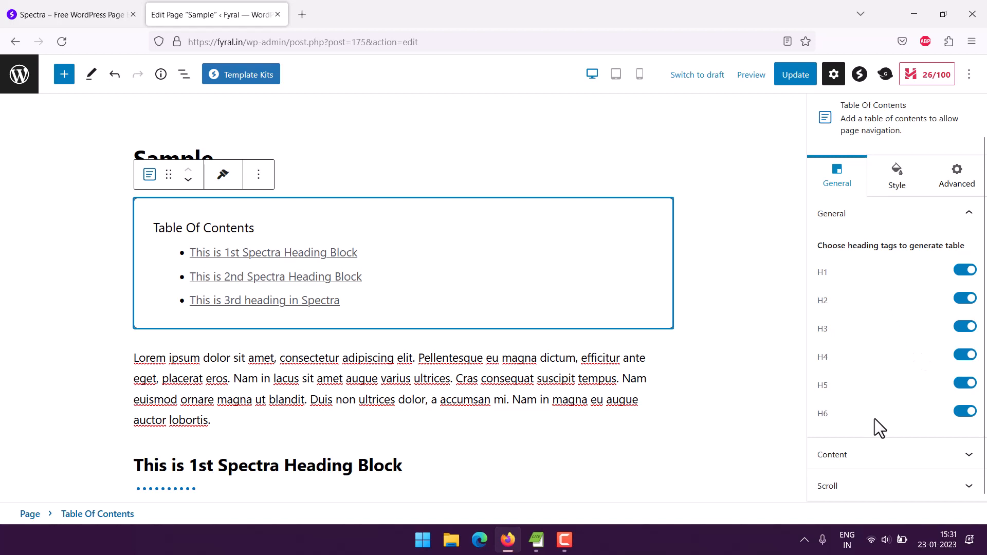
pyautogui.click(878, 459)
pyautogui.scroll(-2, 951, 465)
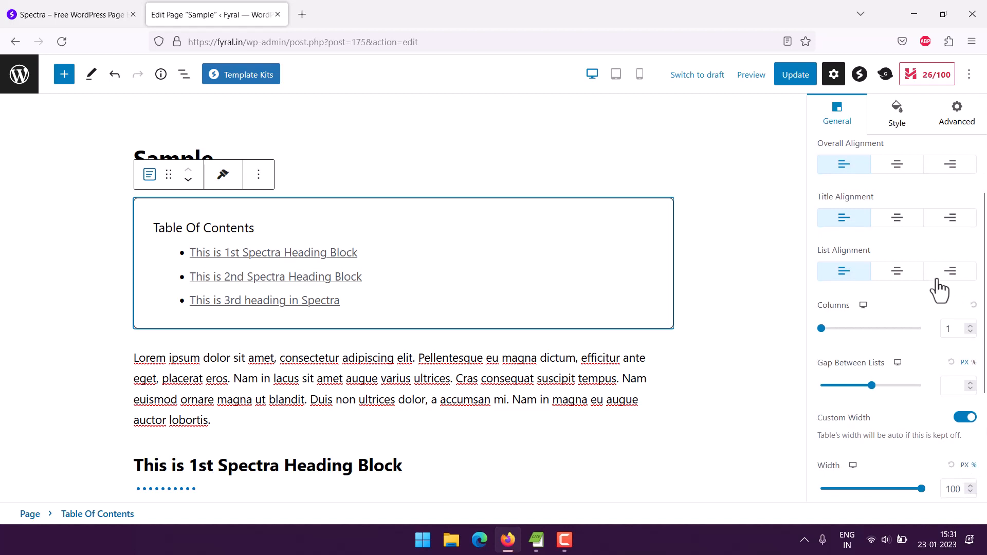
pyautogui.scroll(2, 939, 287)
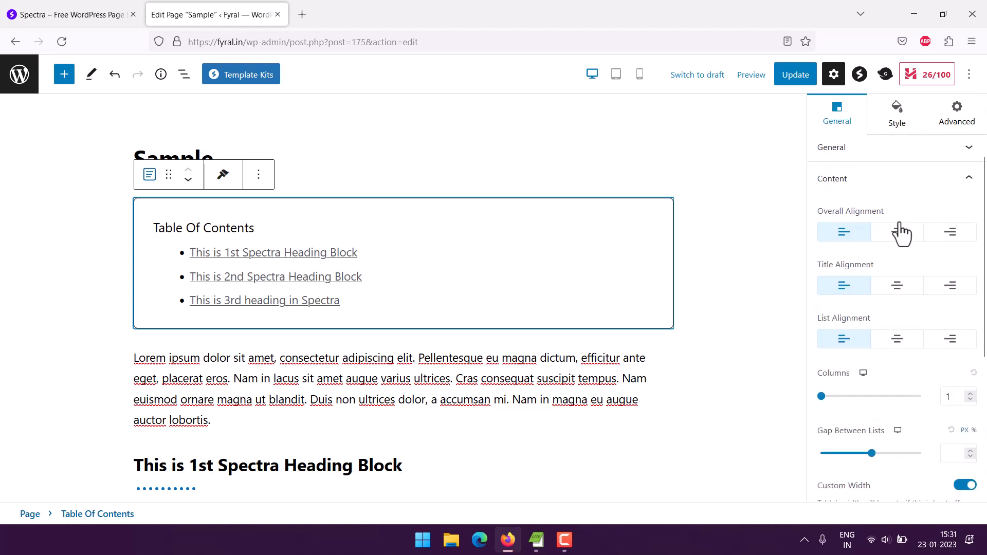
pyautogui.scroll(-4, 952, 322)
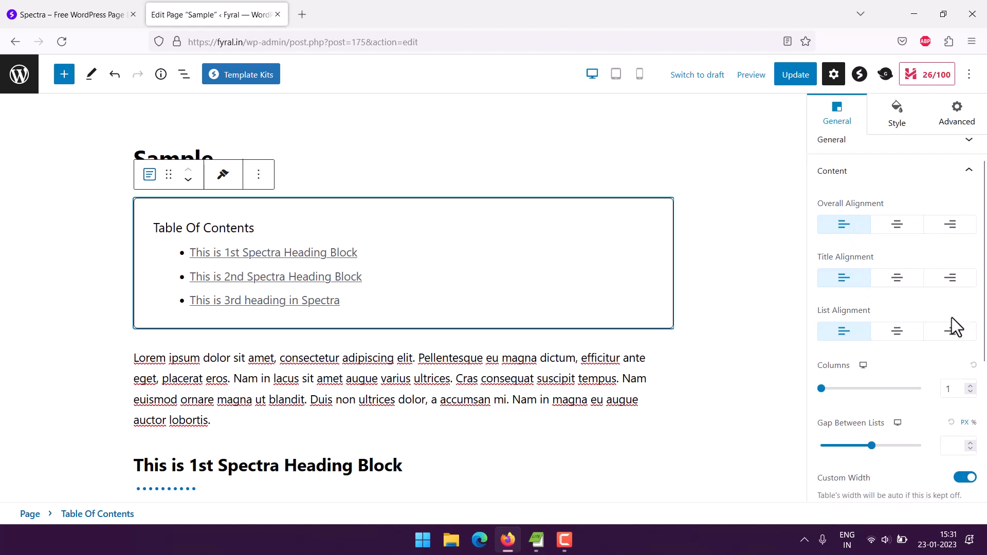
pyautogui.scroll(-3, 897, 399)
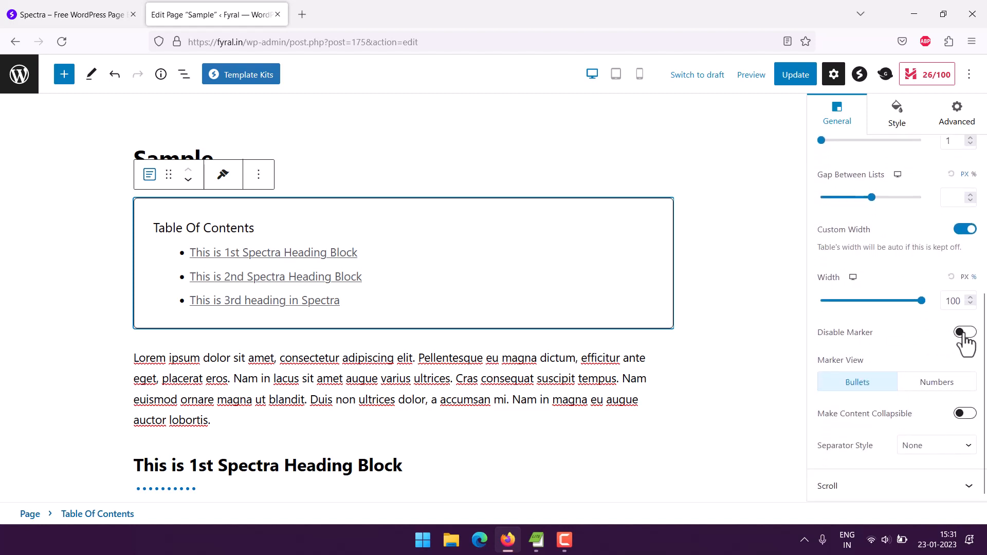
pyautogui.click(920, 448)
pyautogui.click(921, 455)
pyautogui.click(855, 491)
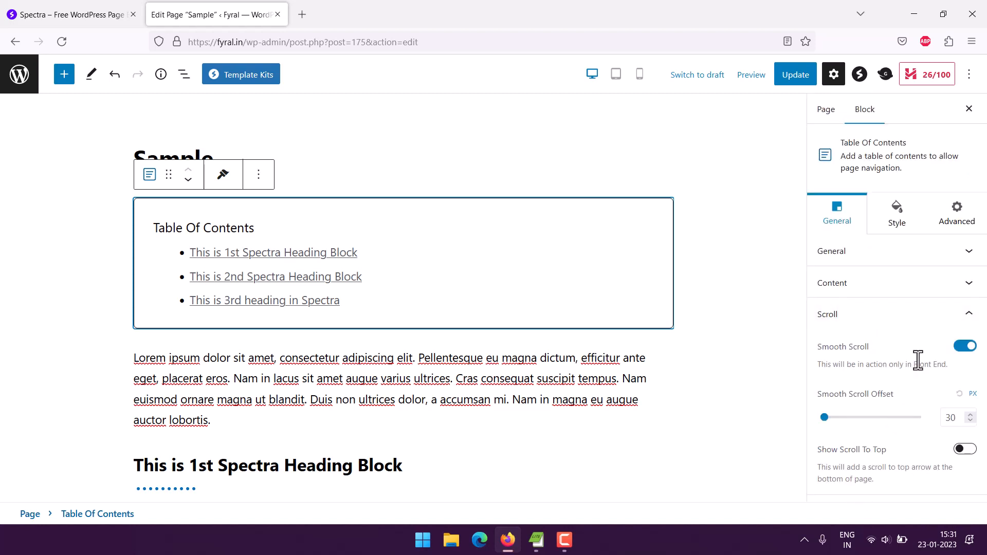
# Step: Try Numbers as the table of contents' marker view and switch it back to Bullets
pyautogui.click(904, 300)
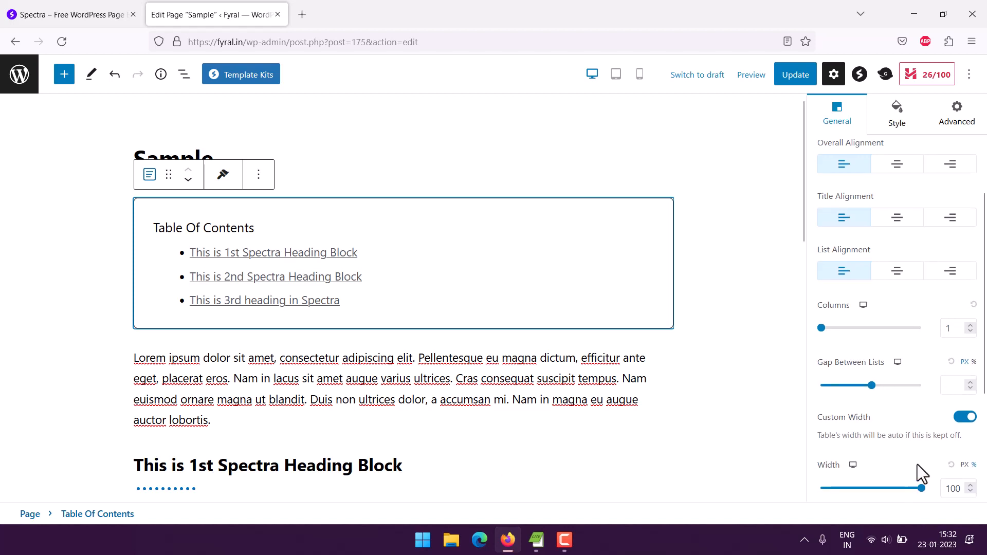
pyautogui.scroll(-3, 917, 452)
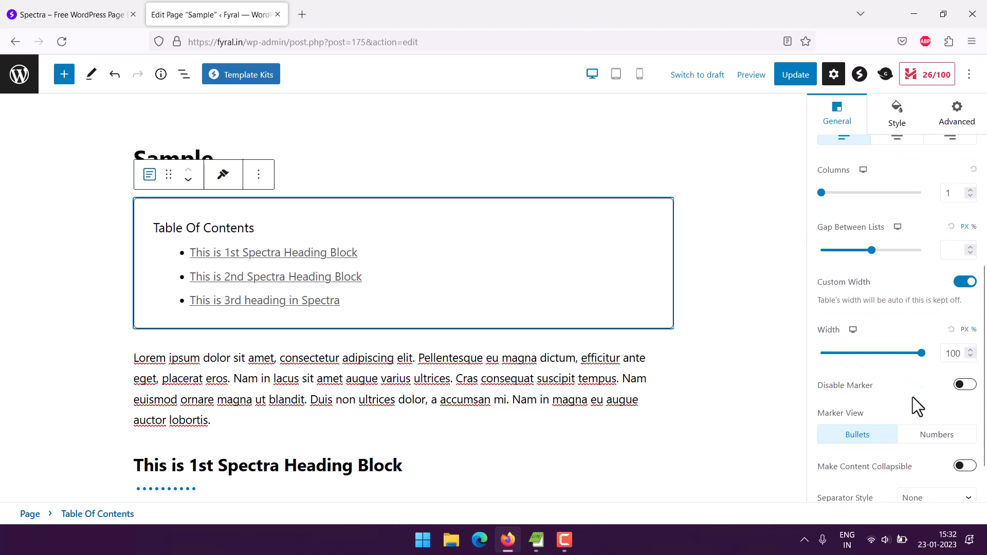
pyautogui.scroll(-1, 913, 397)
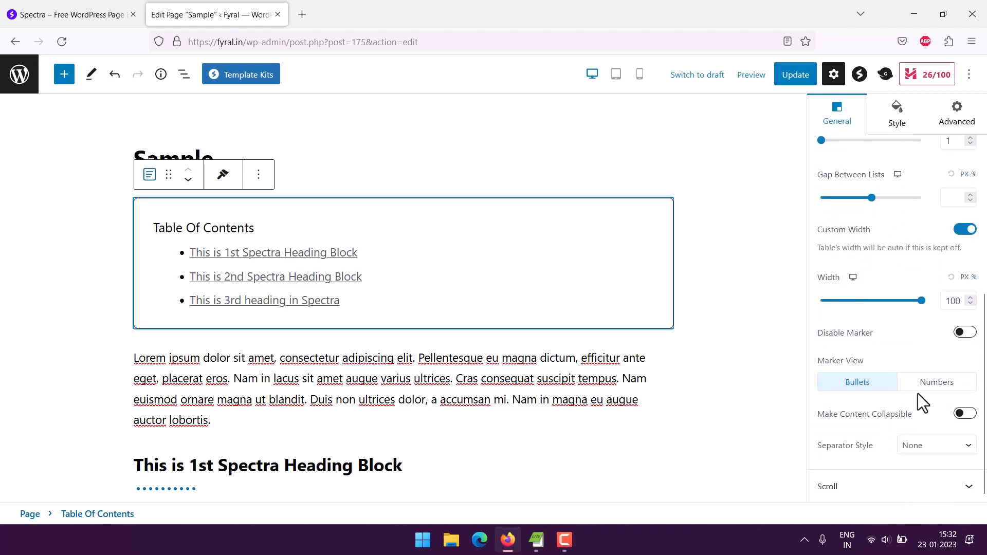
pyautogui.click(971, 381)
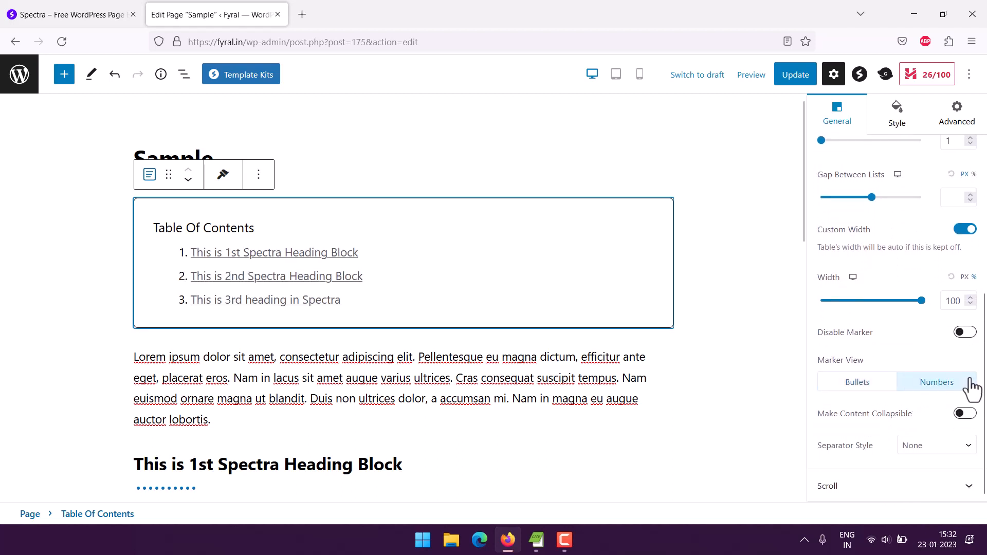
pyautogui.click(873, 387)
pyautogui.click(934, 387)
pyautogui.click(869, 391)
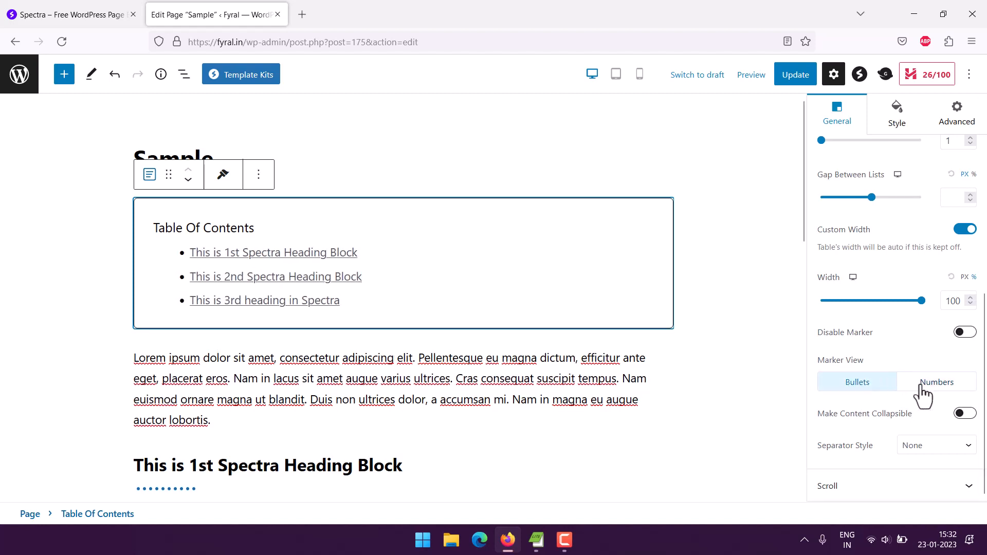
pyautogui.click(924, 393)
pyautogui.click(879, 389)
pyautogui.click(883, 488)
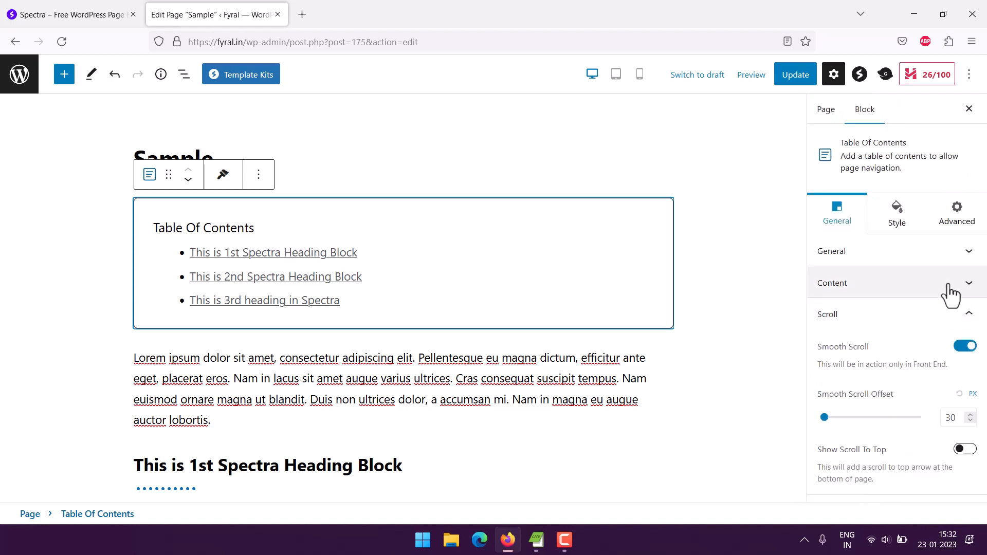
# Step: Try several palette colours for the table of contents' background, settle on pink F78DA7, and deselect the block
pyautogui.click(911, 229)
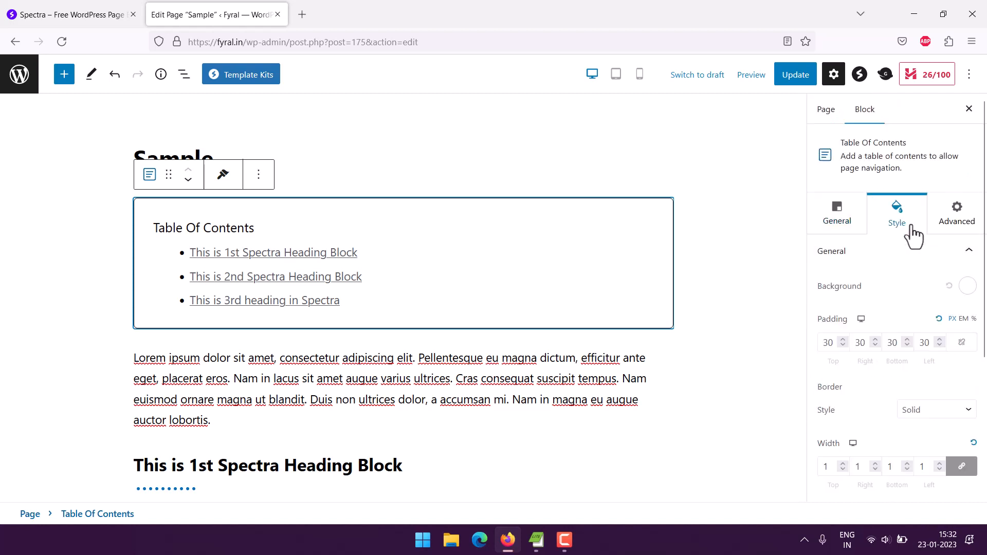
pyautogui.click(968, 287)
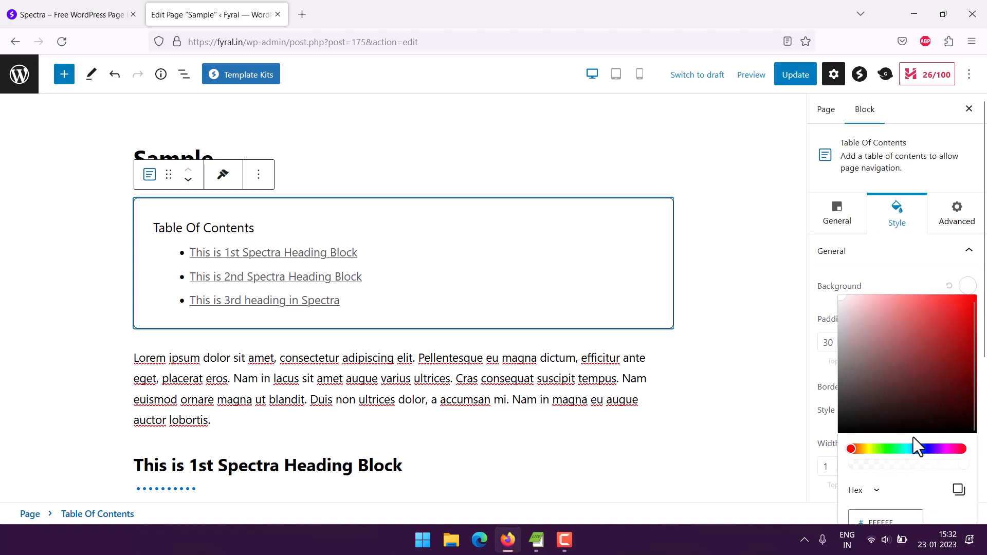
pyautogui.scroll(-3, 904, 512)
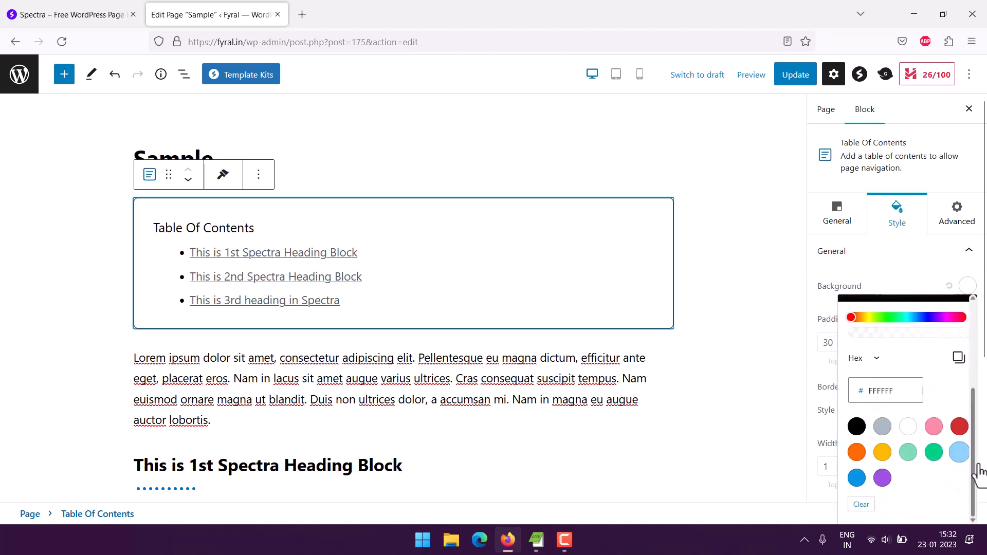
pyautogui.click(960, 453)
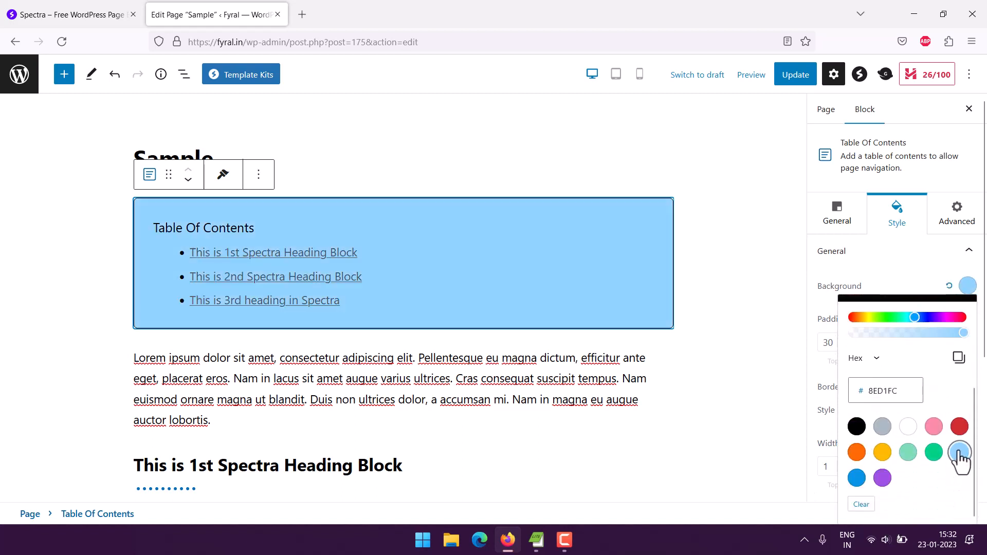
pyautogui.click(909, 454)
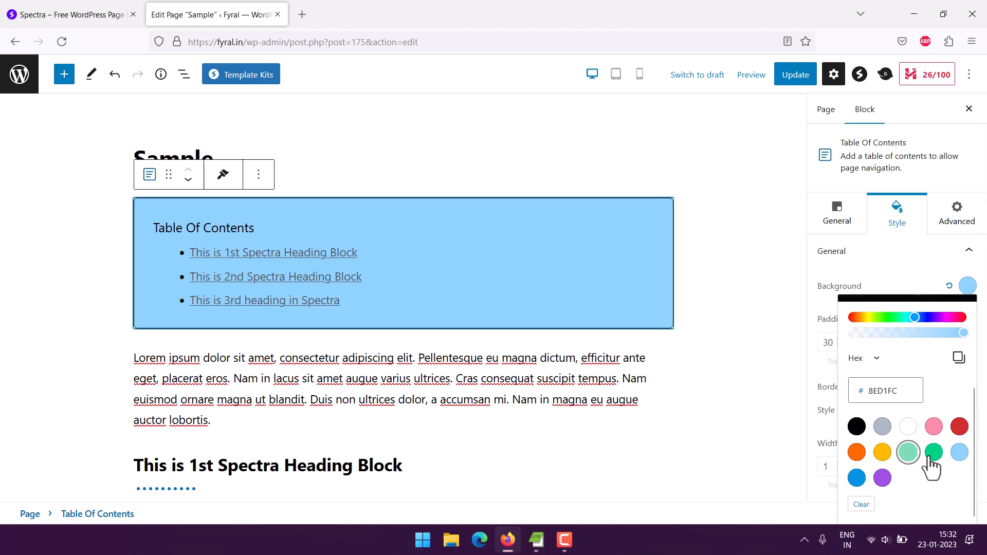
pyautogui.click(937, 454)
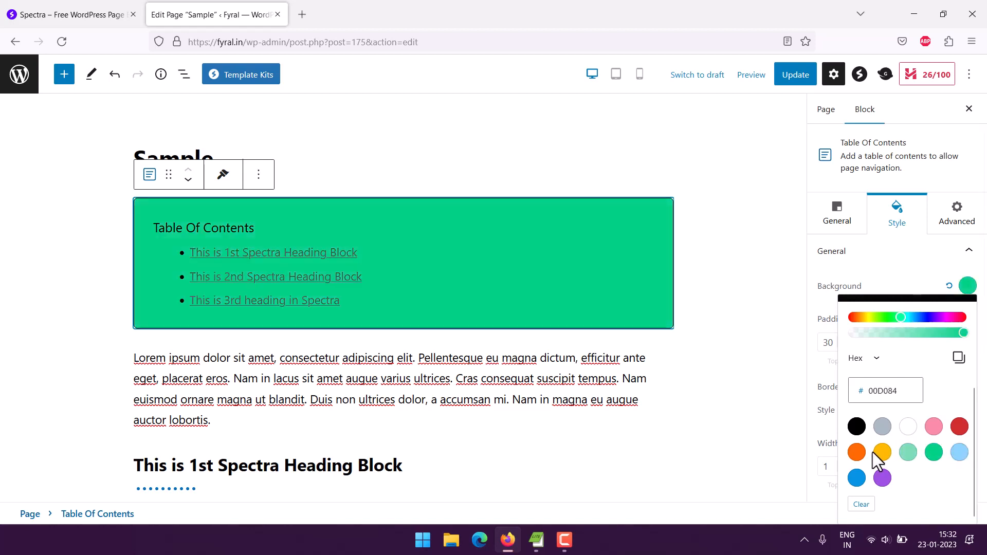
pyautogui.click(882, 453)
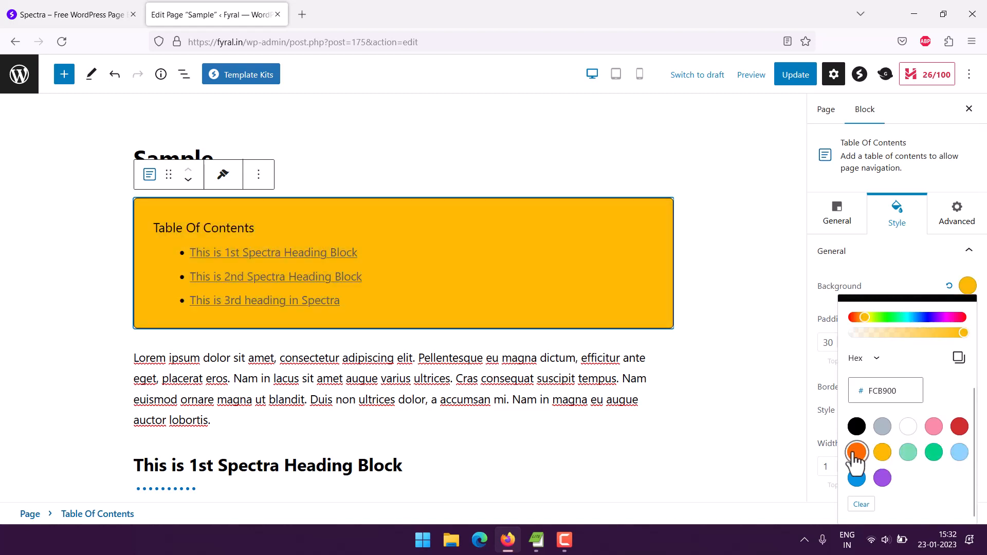
pyautogui.click(855, 454)
pyautogui.click(884, 479)
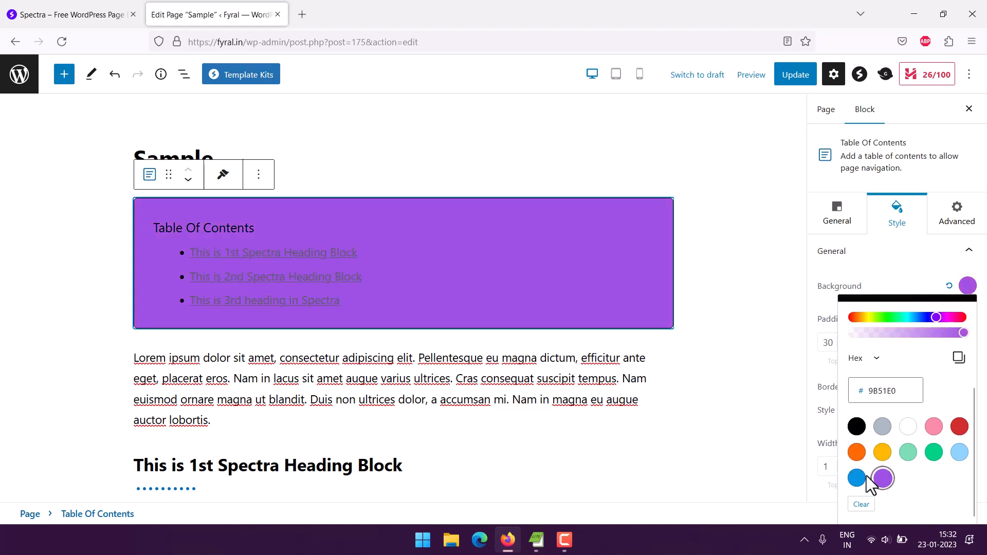
pyautogui.click(858, 479)
pyautogui.click(960, 426)
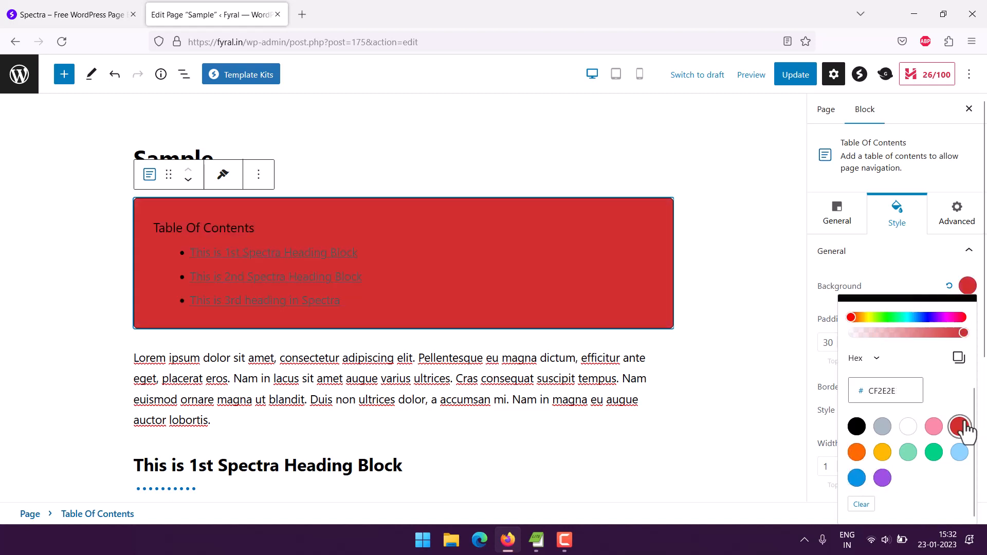
pyautogui.click(933, 427)
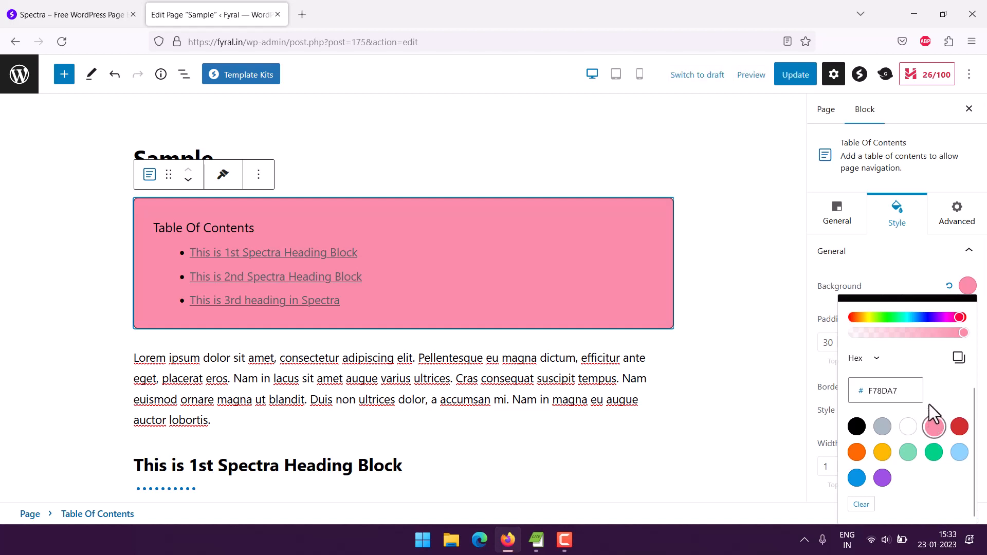
pyautogui.click(770, 359)
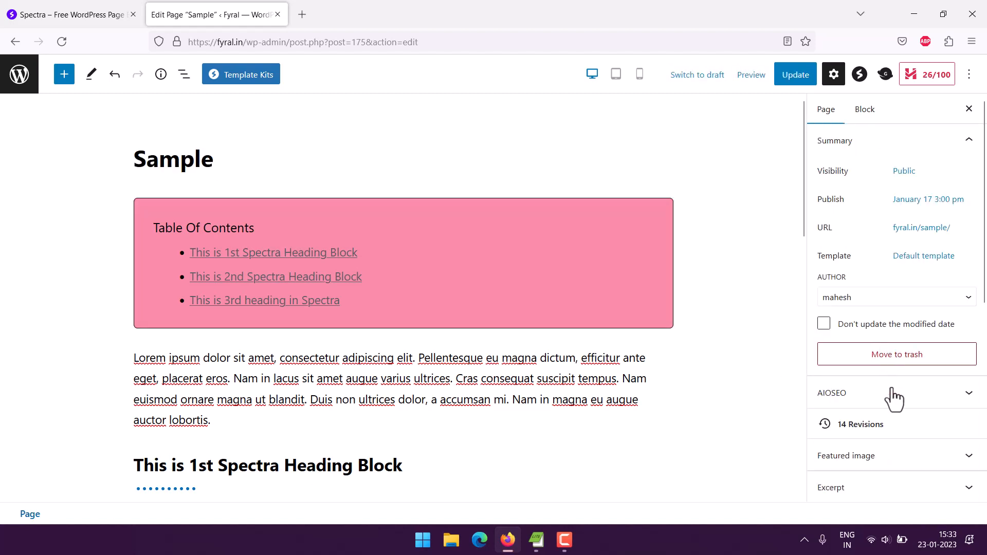
# Step: Set the table of contents' normal border colour to white FFFFFF and deselect the block
pyautogui.click(650, 279)
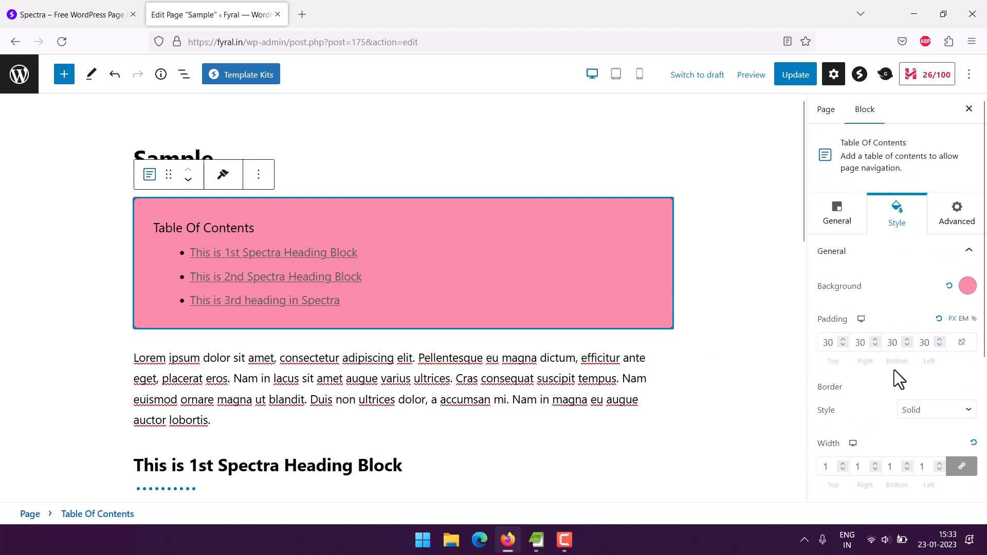
pyautogui.scroll(-3, 908, 390)
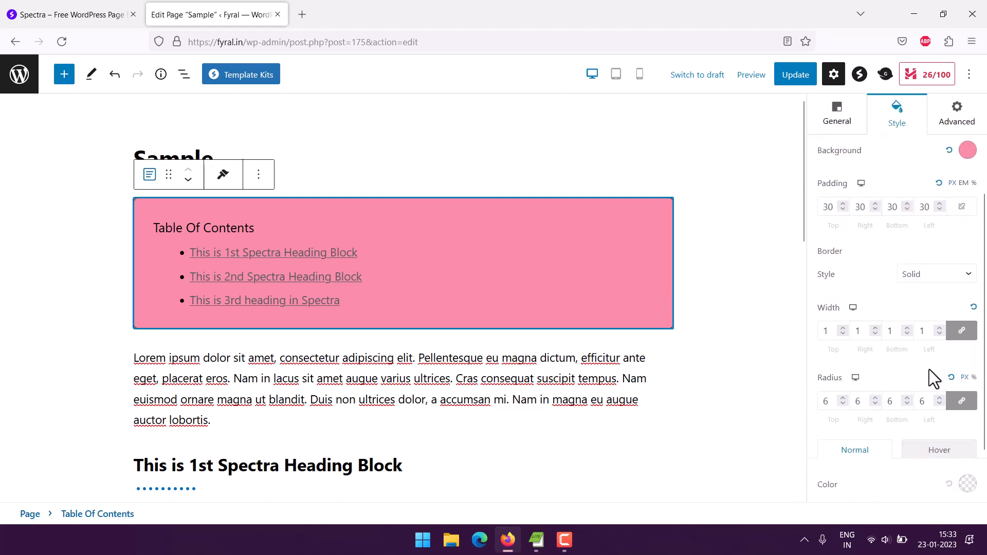
pyautogui.scroll(-2, 930, 369)
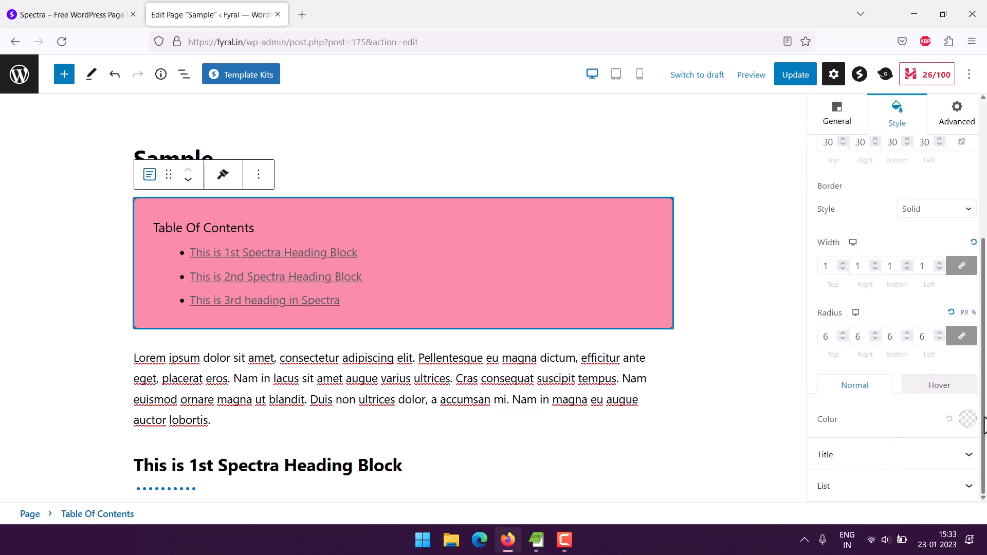
pyautogui.click(968, 419)
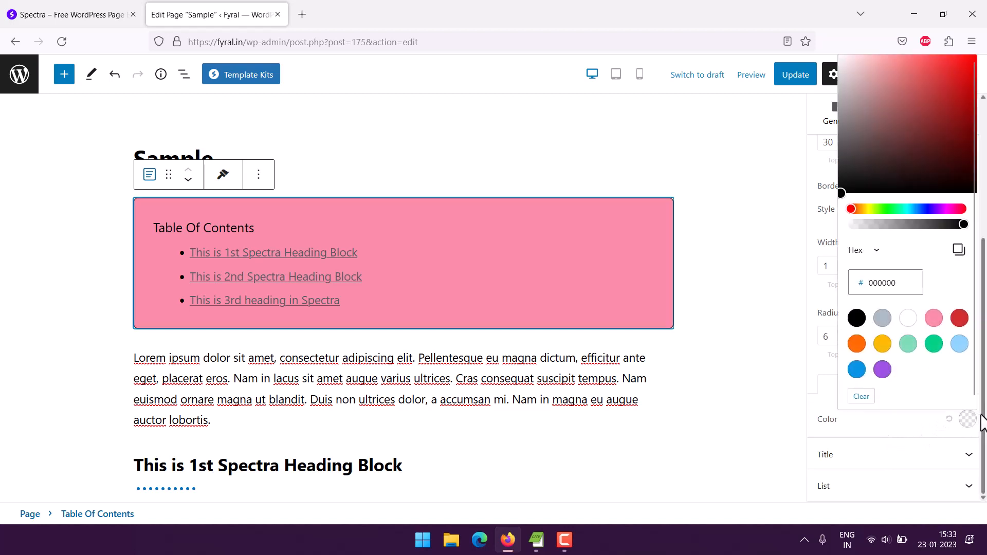
pyautogui.click(909, 319)
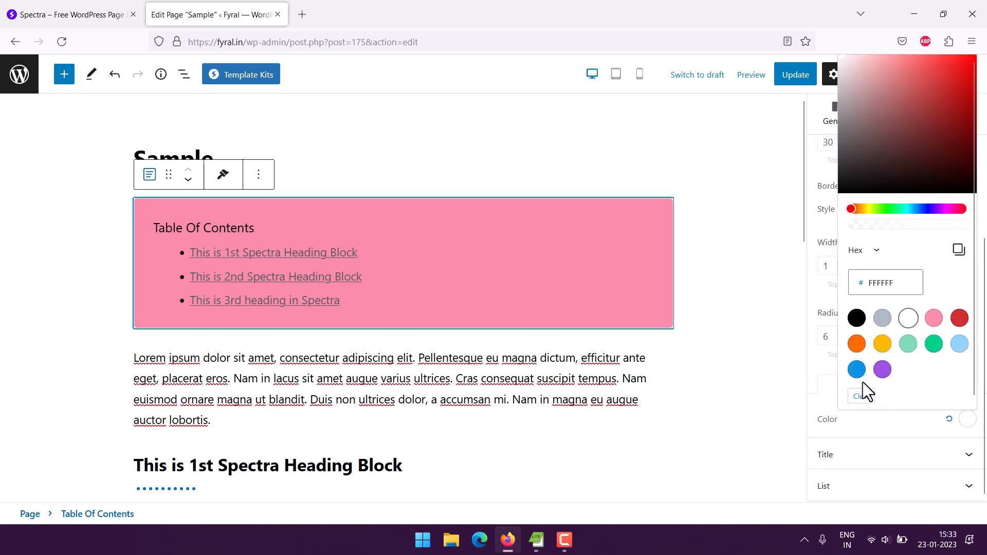
pyautogui.click(785, 417)
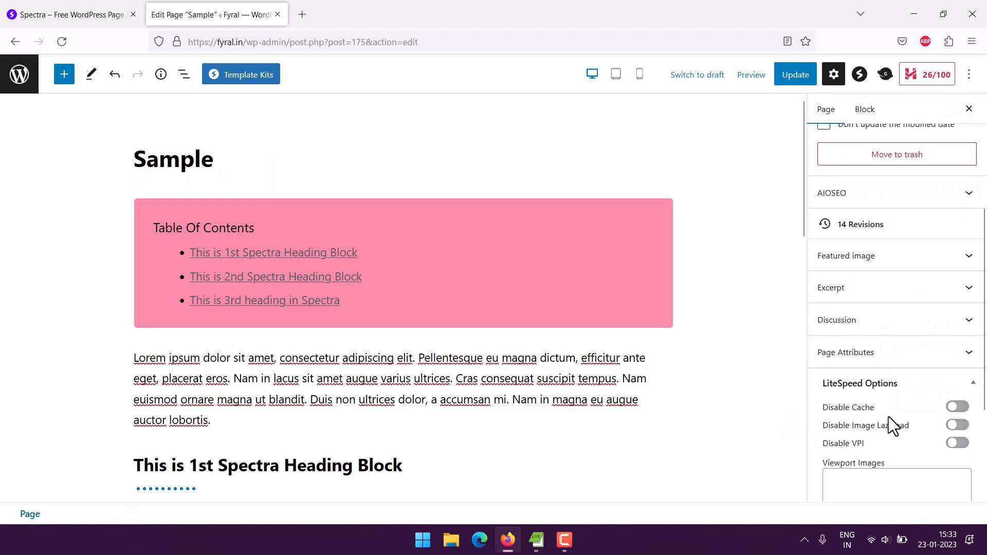
# Step: Select the Table Of Contents block and set its title colour to near-black 0C0909
pyautogui.click(550, 267)
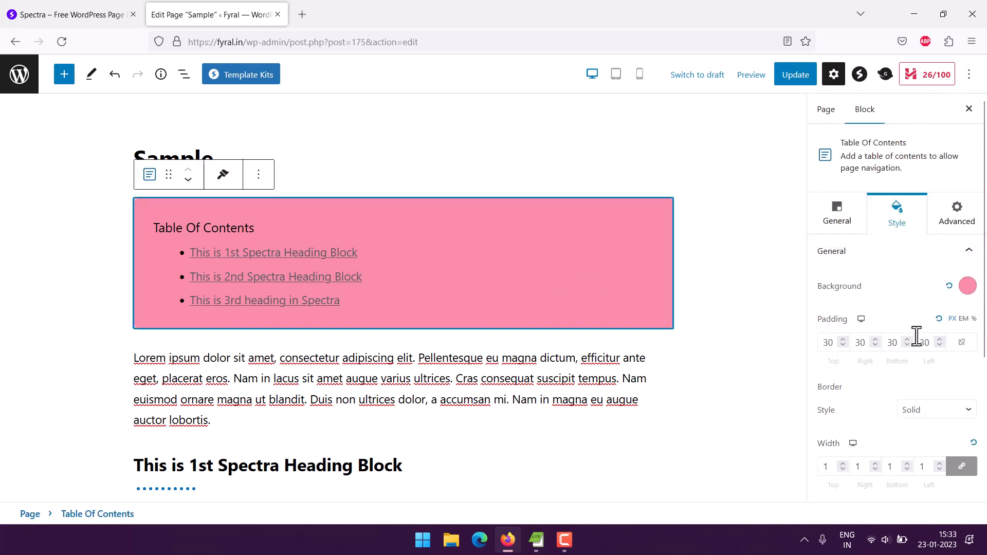
pyautogui.scroll(-4, 915, 337)
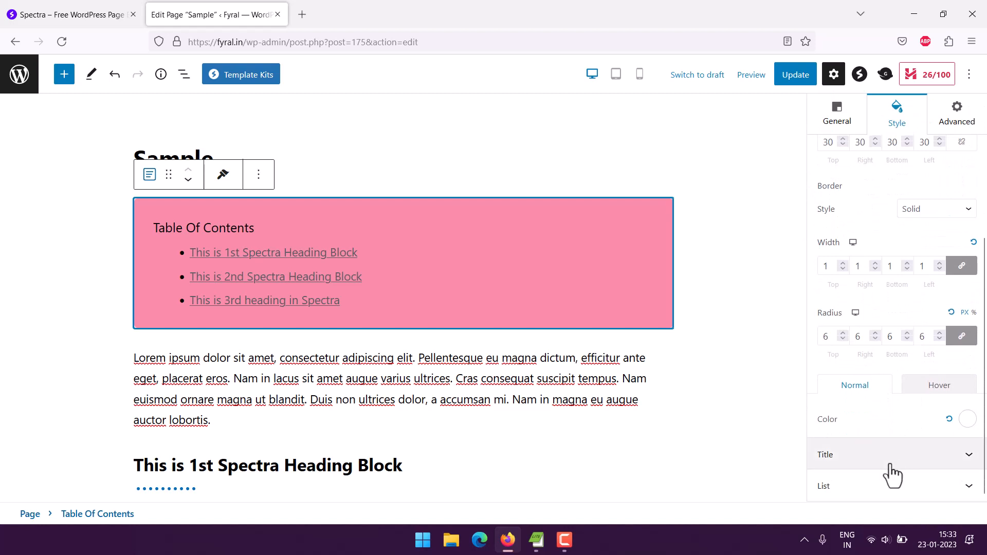
pyautogui.click(967, 455)
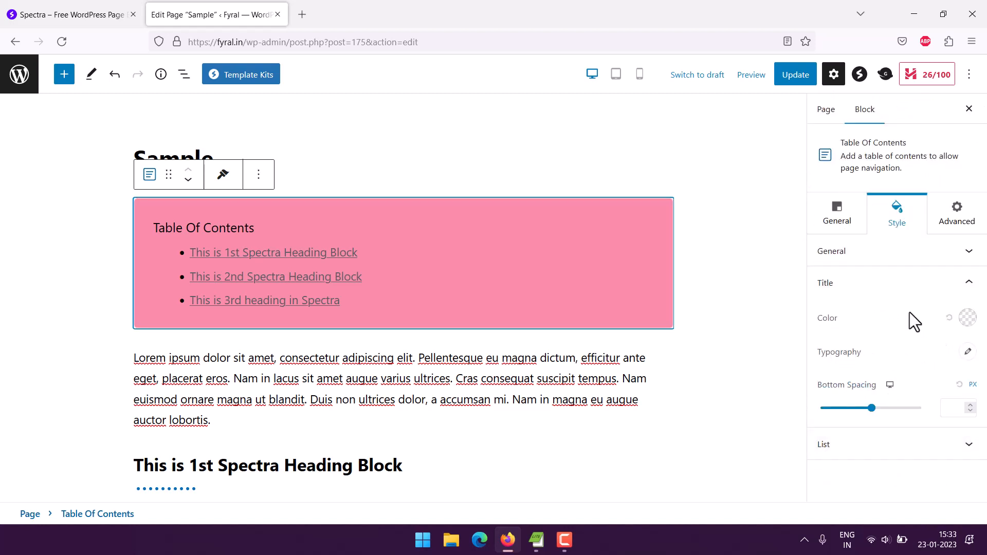
pyautogui.click(967, 318)
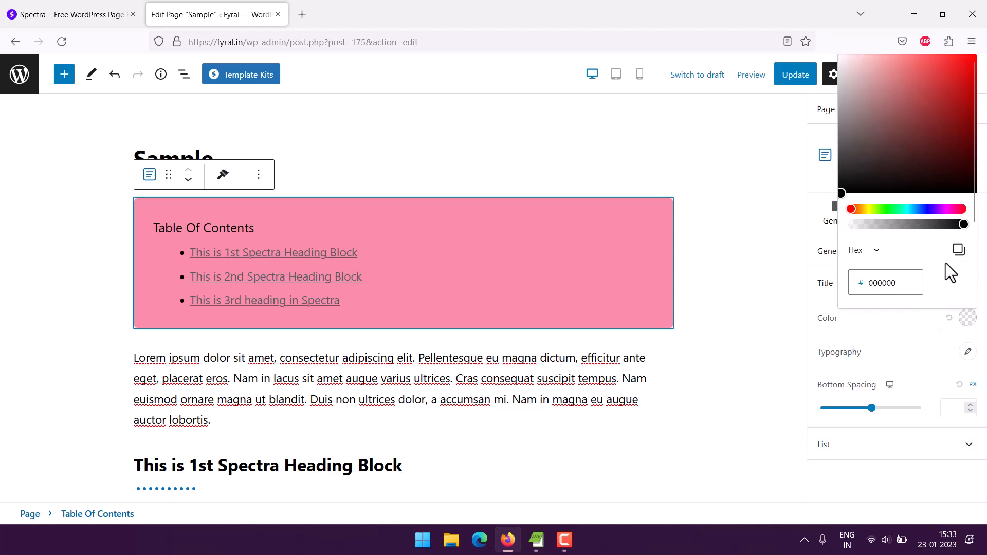
pyautogui.moveTo(877, 188); pyautogui.dragTo(840, 188)
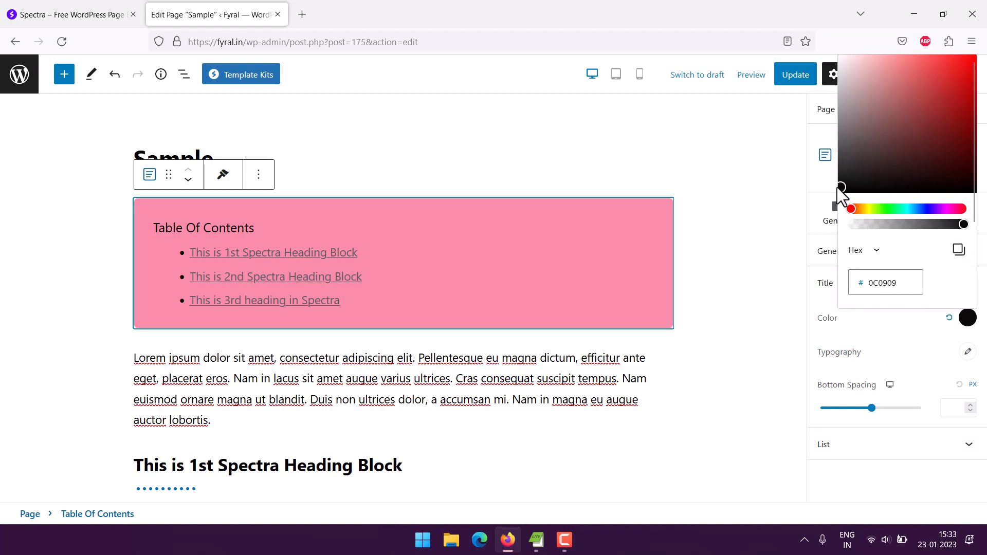
# Step: Set the font family of the table of contents' title to Arial and deselect the block
pyautogui.click(969, 353)
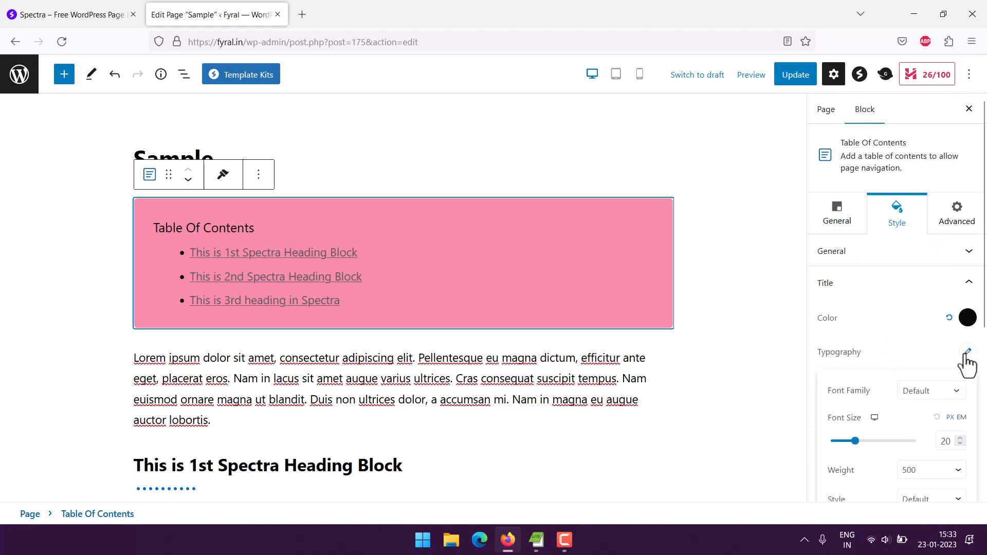
pyautogui.click(950, 390)
pyautogui.click(930, 369)
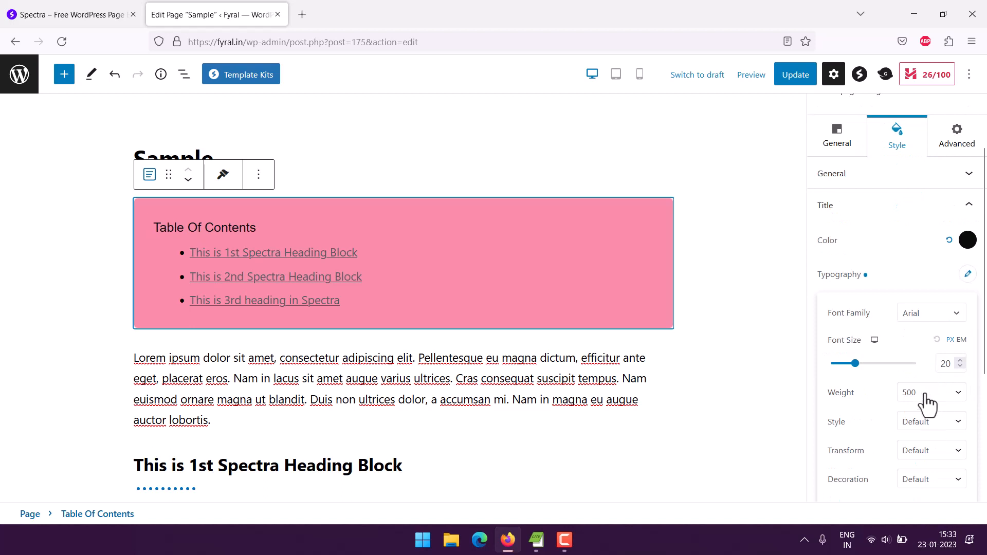
pyautogui.click(924, 433)
pyautogui.click(923, 432)
pyautogui.click(922, 397)
pyautogui.click(922, 399)
pyautogui.click(797, 288)
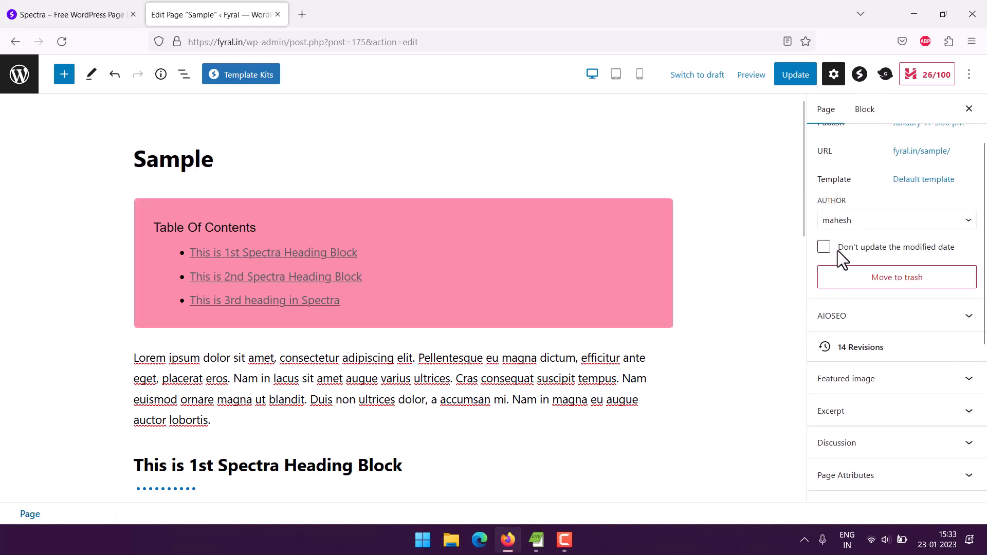
# Step: Reselect the table of contents, try white FFFFFF as its list's normal colour, and settle on black 000000
pyautogui.click(501, 262)
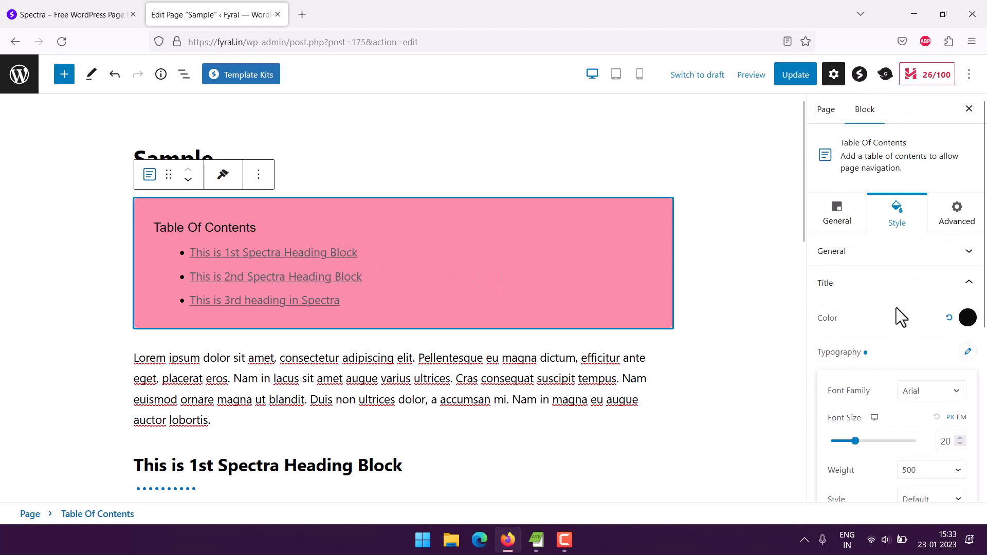
pyautogui.click(970, 284)
pyautogui.click(923, 314)
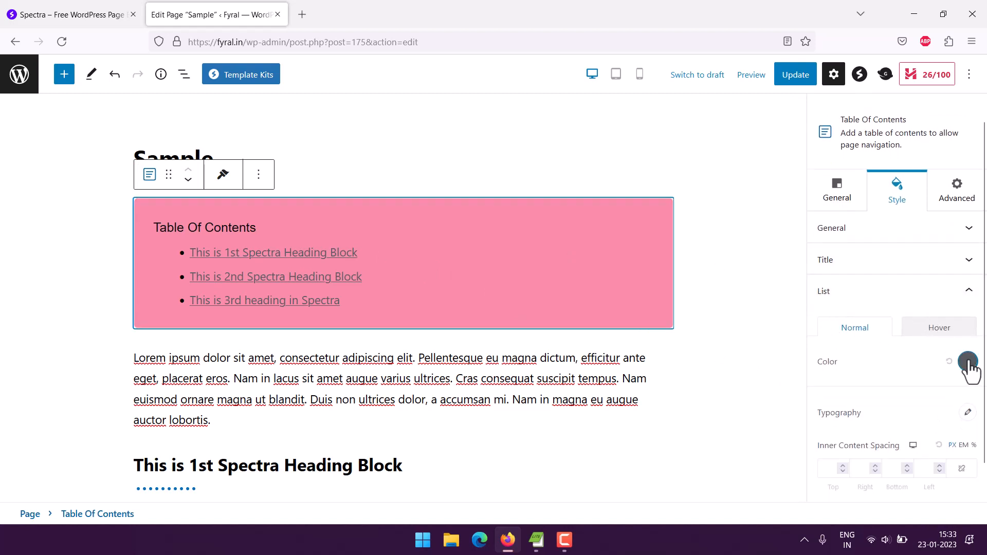
pyautogui.click(969, 363)
pyautogui.click(909, 318)
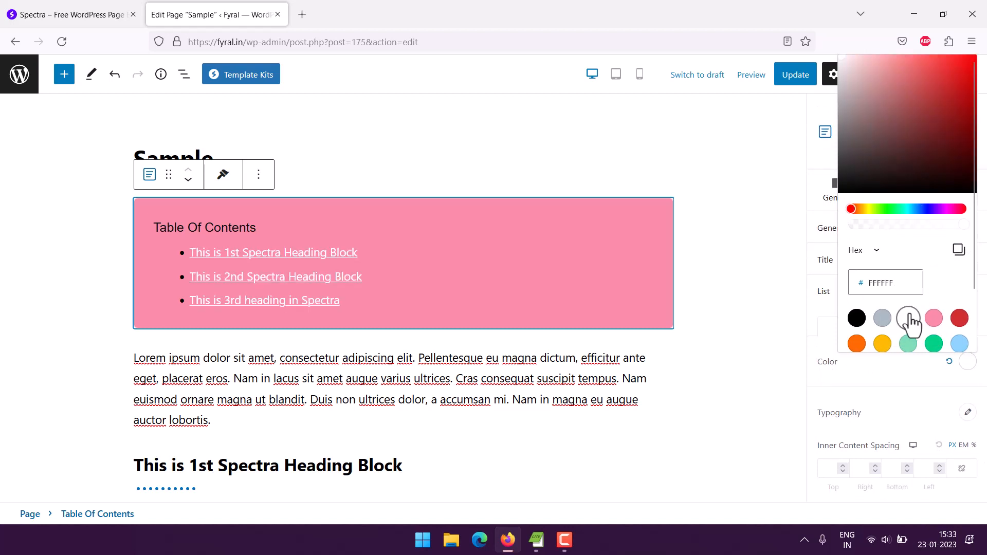
pyautogui.click(856, 318)
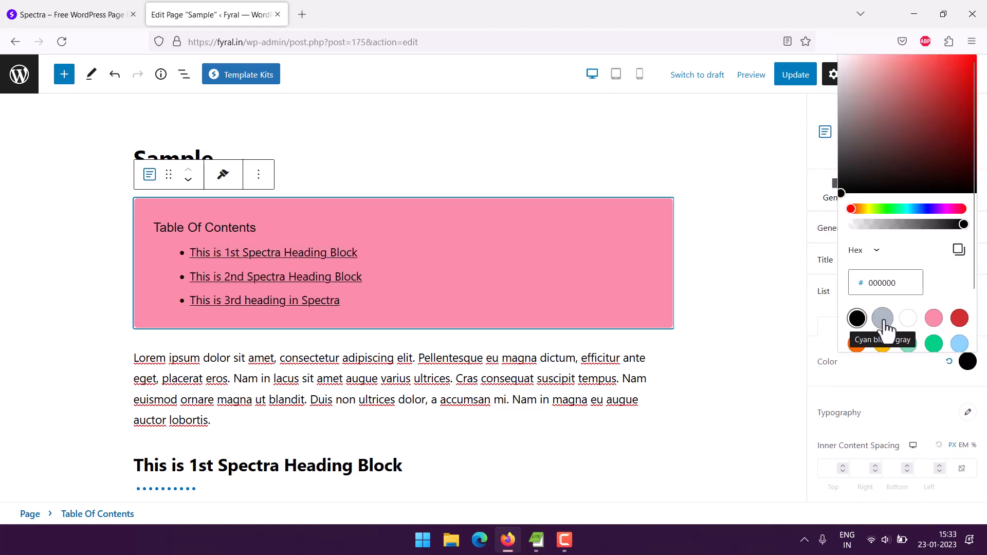
pyautogui.click(834, 391)
# Step: Set the font family of the table of contents' list to Arial and deselect the block
pyautogui.click(968, 412)
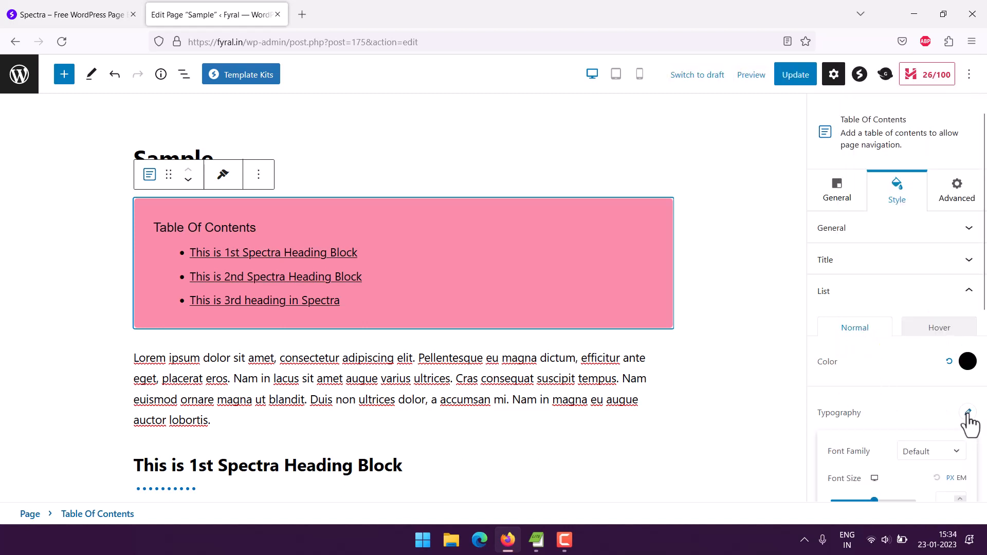
pyautogui.click(955, 452)
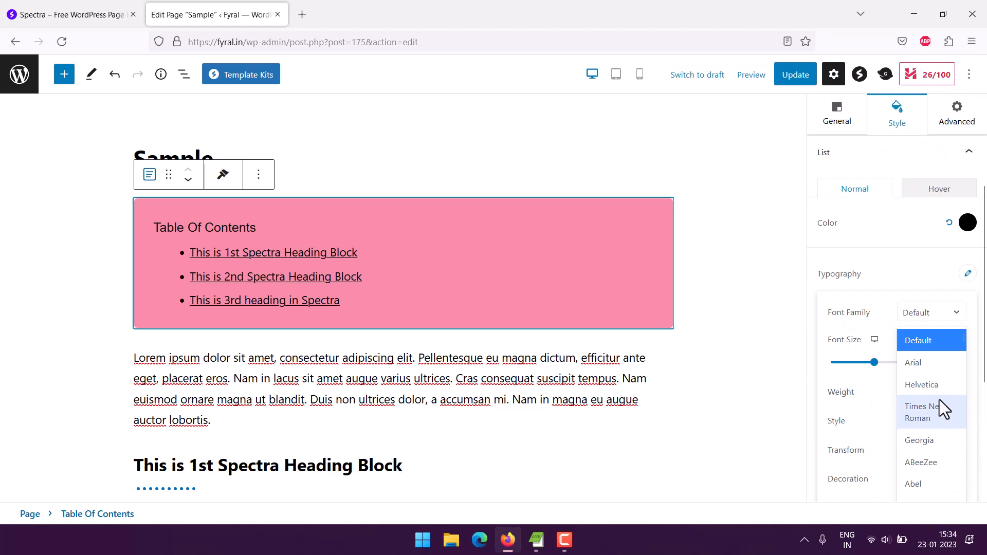
pyautogui.click(924, 364)
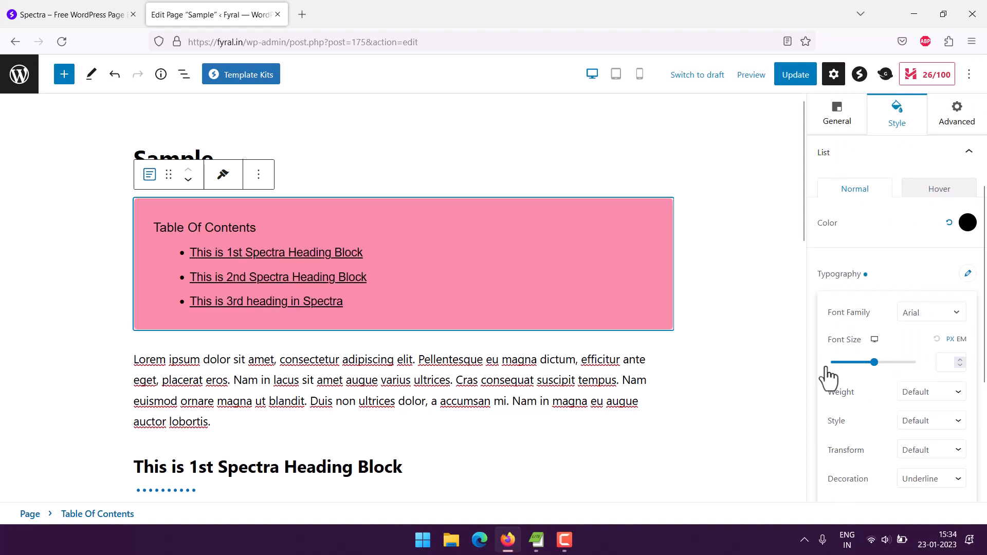
pyautogui.click(798, 370)
pyautogui.scroll(-5, 875, 420)
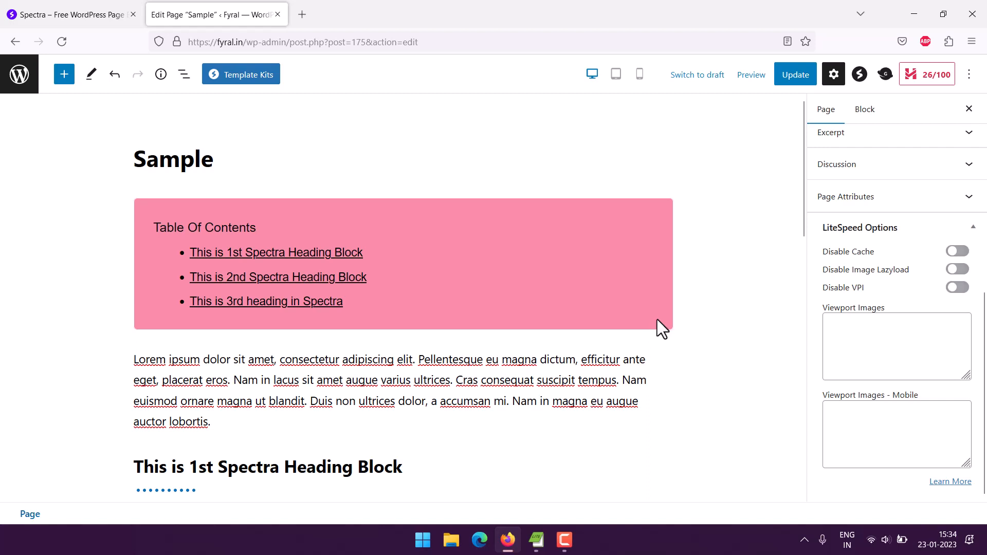
# Step: Update the Sample page and view the published page in a new browser tab
pyautogui.click(797, 78)
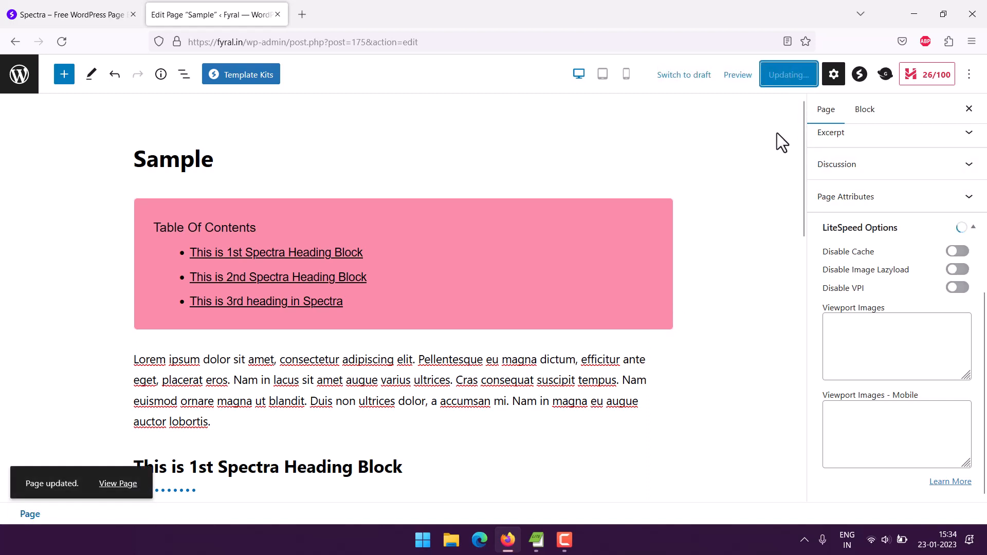
pyautogui.rightClick(132, 484)
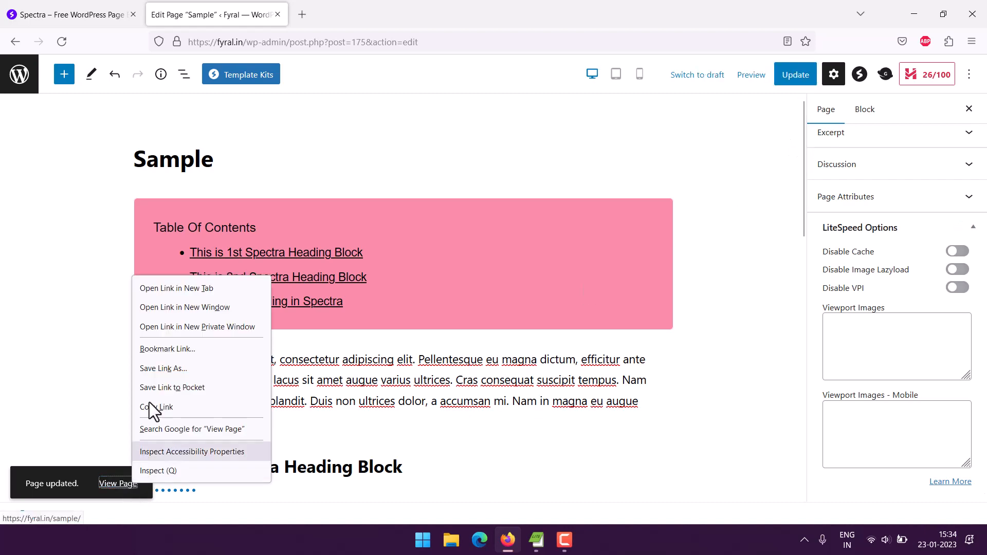
pyautogui.click(163, 294)
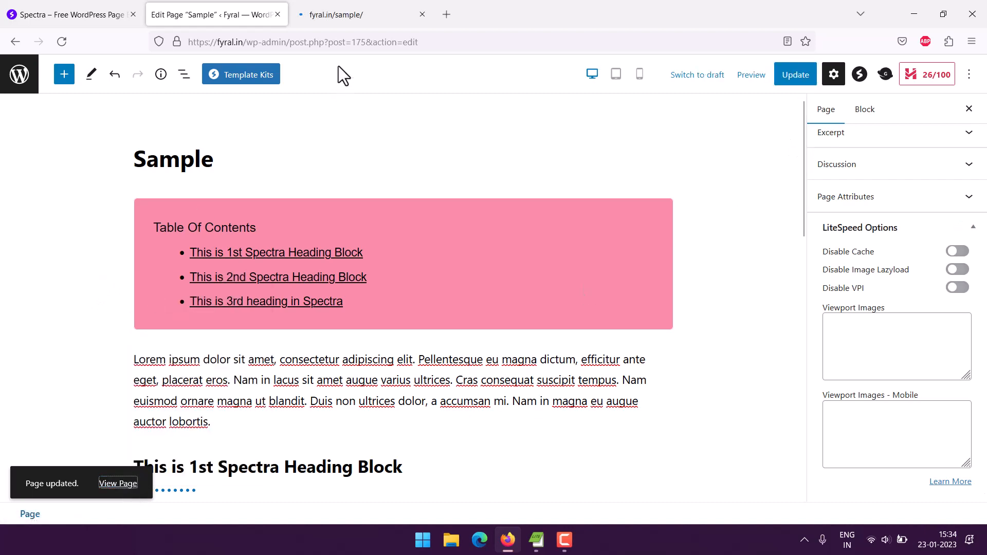
pyautogui.click(343, 19)
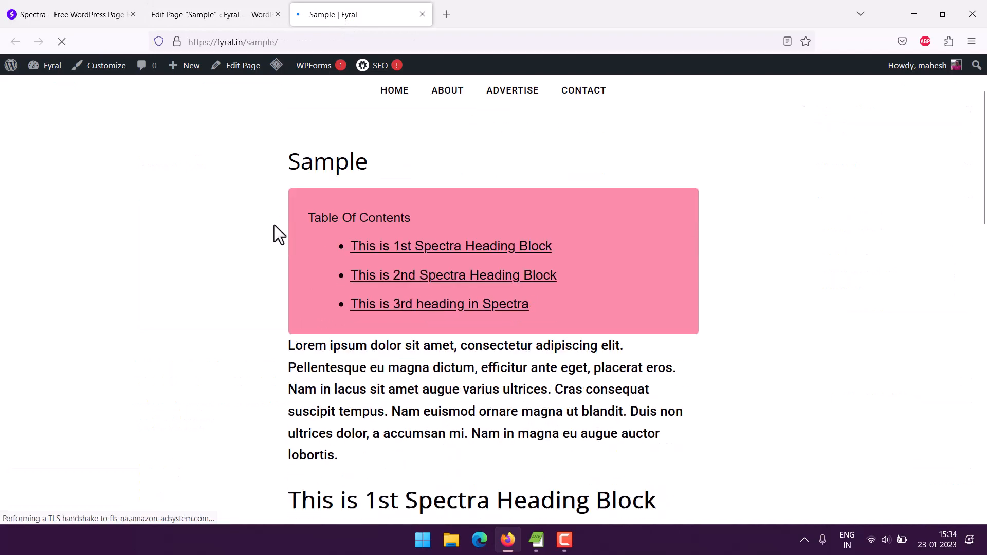
# Step: Examine the published table of contents, follow its "This is 3rd heading in Spectra" link, and return to the top of the page
pyautogui.scroll(-3, 274, 224)
pyautogui.moveTo(294, 194); pyautogui.dragTo(452, 296)
pyautogui.click(247, 222)
pyautogui.scroll(1, 248, 221)
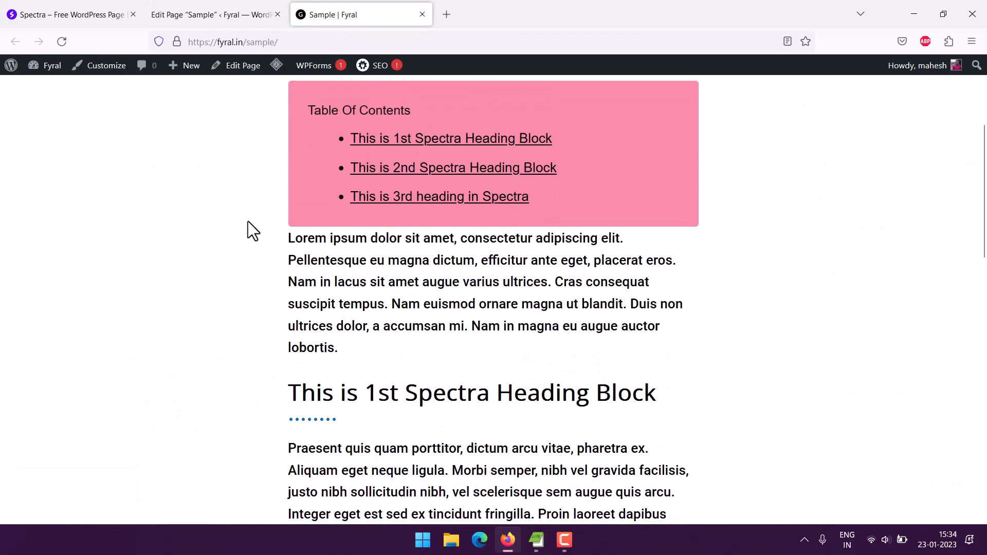
pyautogui.scroll(1, 248, 222)
pyautogui.moveTo(315, 155); pyautogui.dragTo(617, 227)
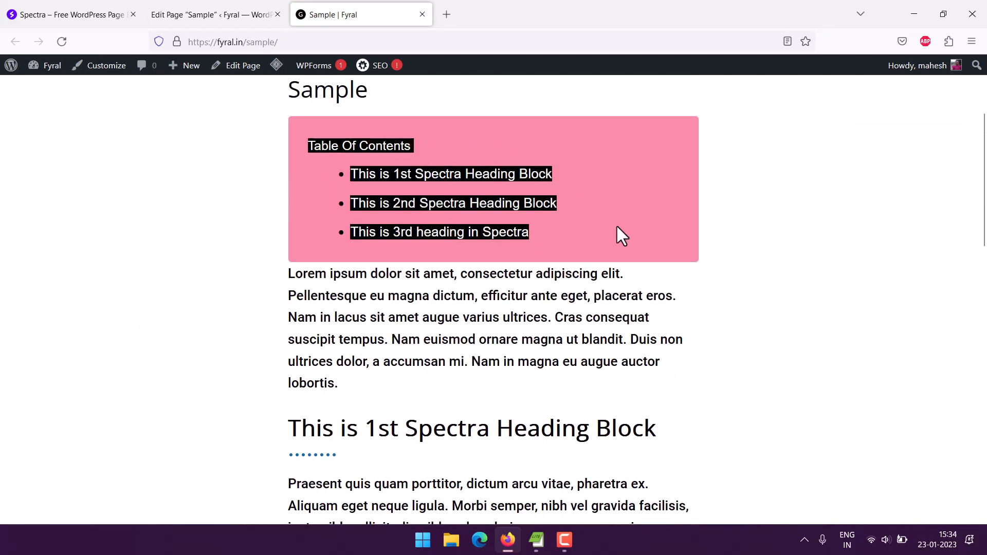
pyautogui.click(617, 227)
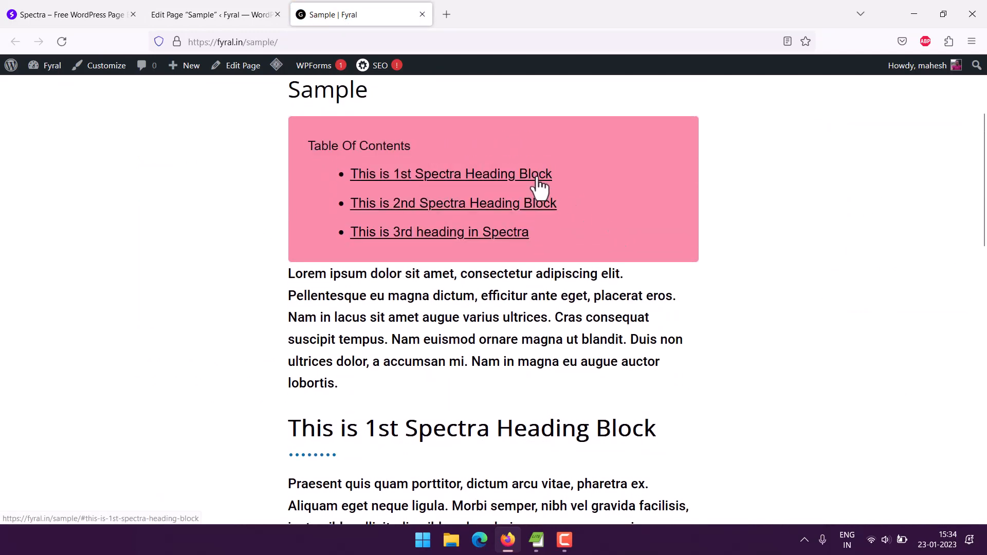
pyautogui.click(494, 233)
pyautogui.scroll(10, 465, 208)
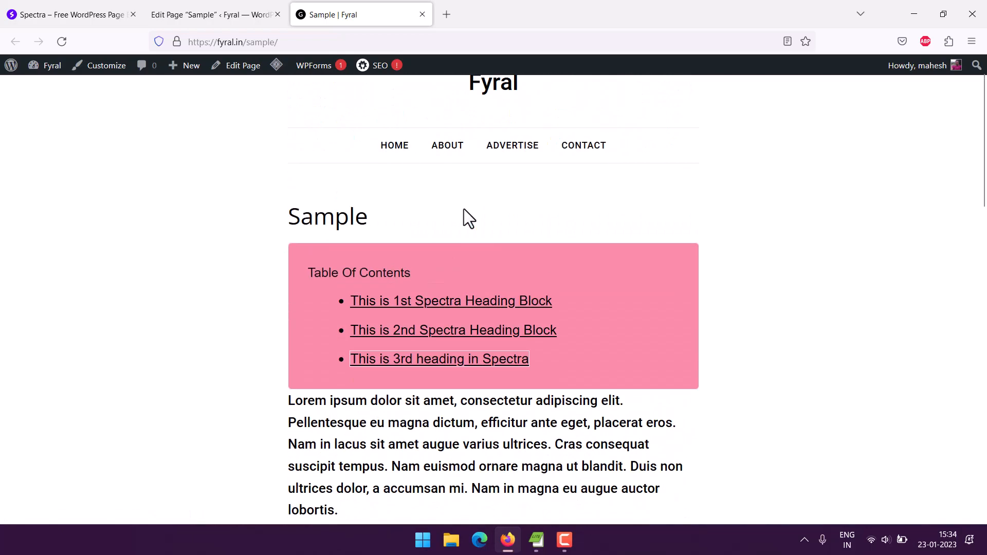